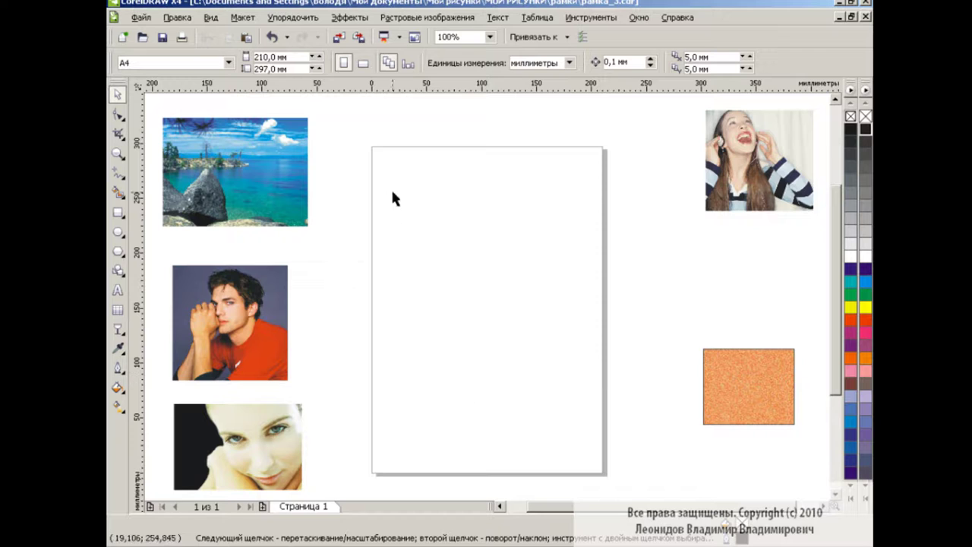
Draw a tall rectangle across most of the A4 page as the frame.
left_click(118, 215)
left_click_drag(385, 184, 599, 415)
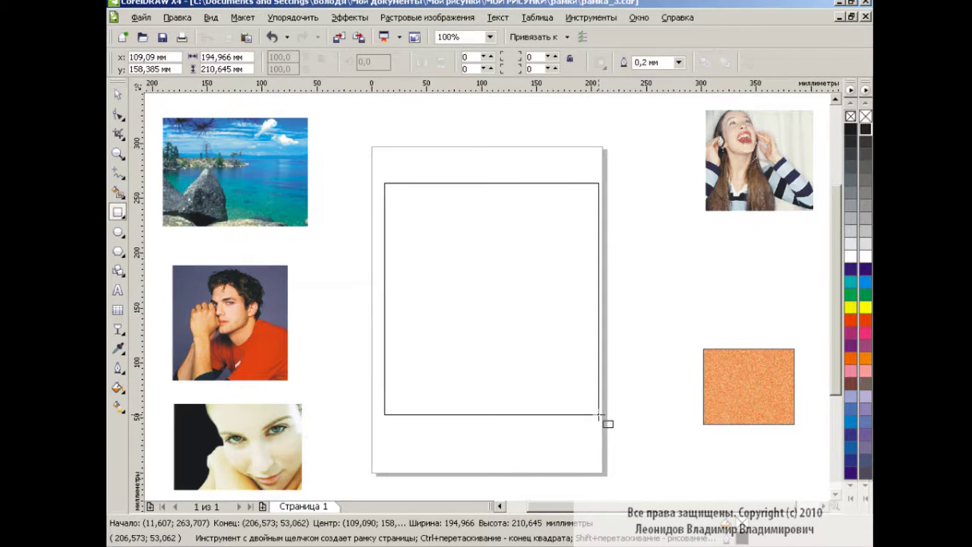
key("space")
left_click(535, 297)
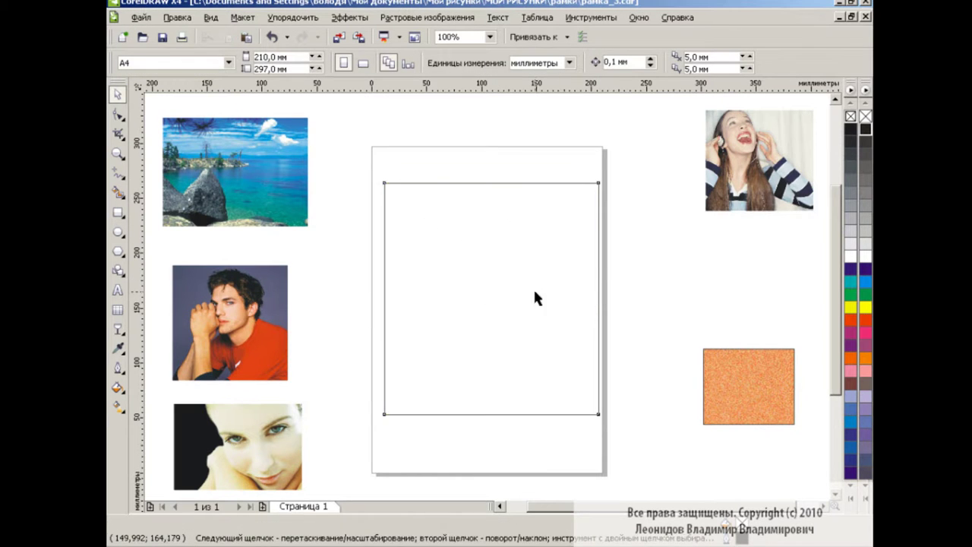
key("ctrl+z")
left_click(616, 274)
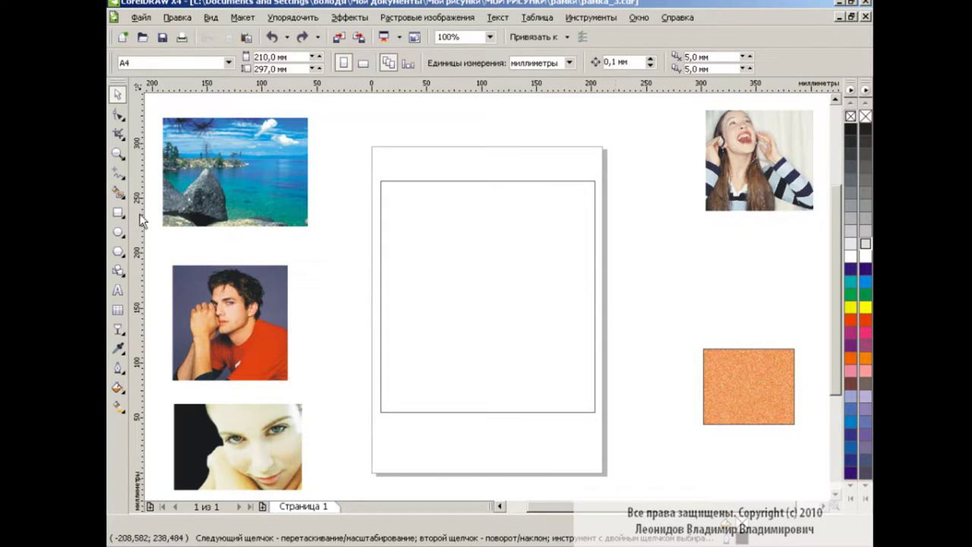
Draw a smaller square in the frame's upper part and align both centres.
left_click(118, 213)
mouse_move(397, 198)
left_mouse_down()
mouse_move(568, 379)
mouse_move(577, 374)
left_mouse_up()
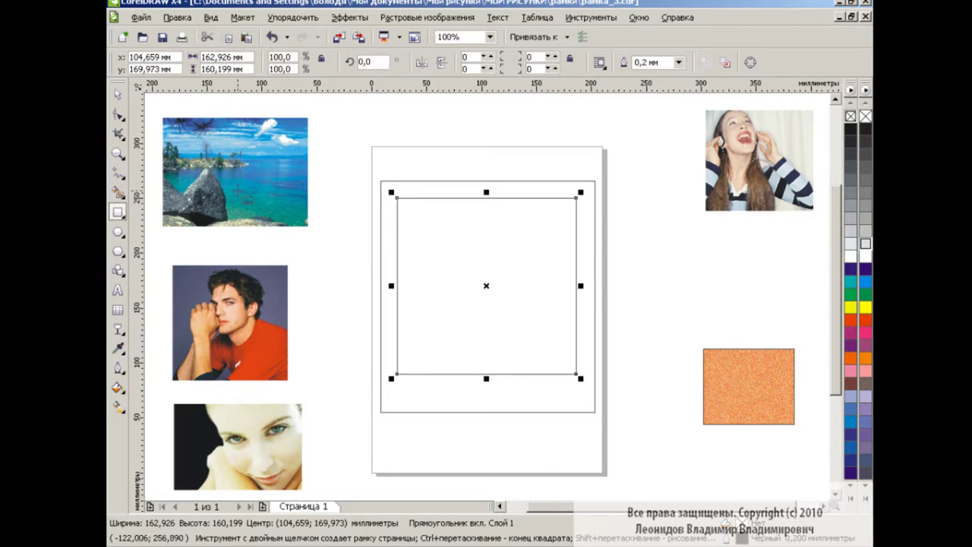
key("space")
left_click(595, 216, "shift")
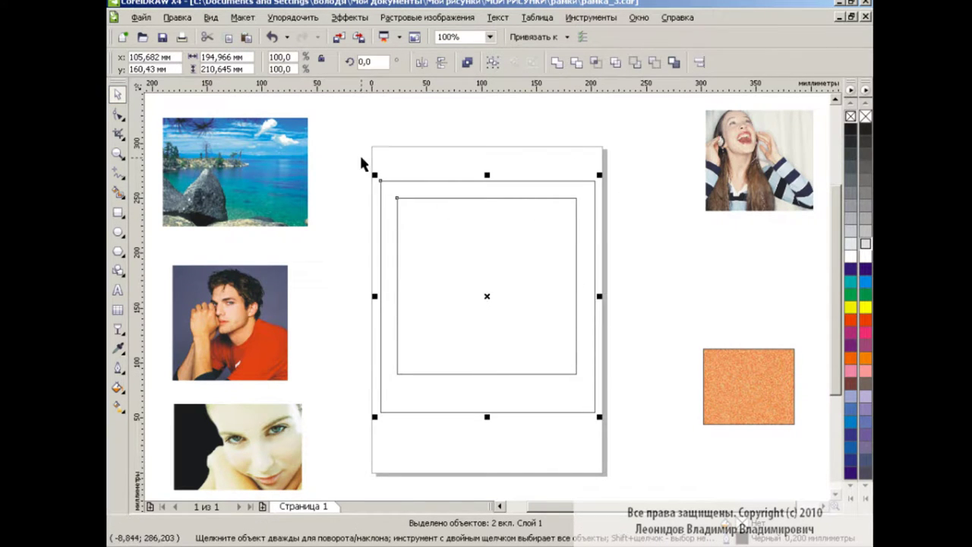
left_click(698, 62)
left_click(599, 355)
Fill the outer frame rectangle with 10% black light grey.
left_click(660, 305)
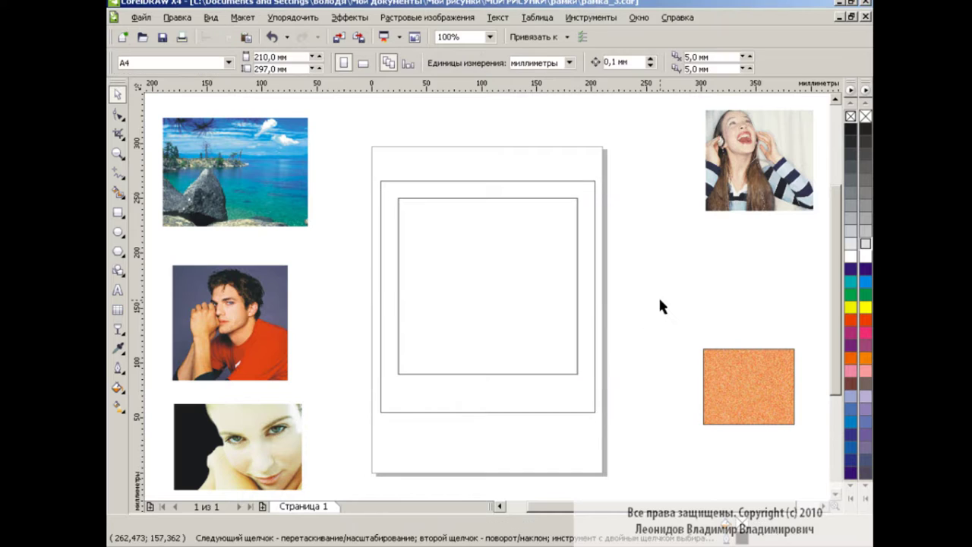
left_click(589, 411)
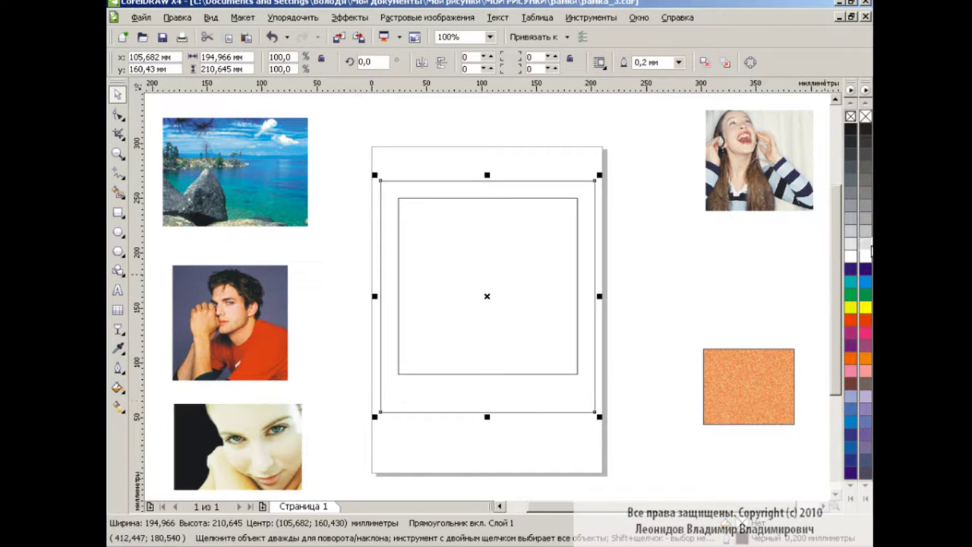
left_click(866, 245)
left_click(658, 312)
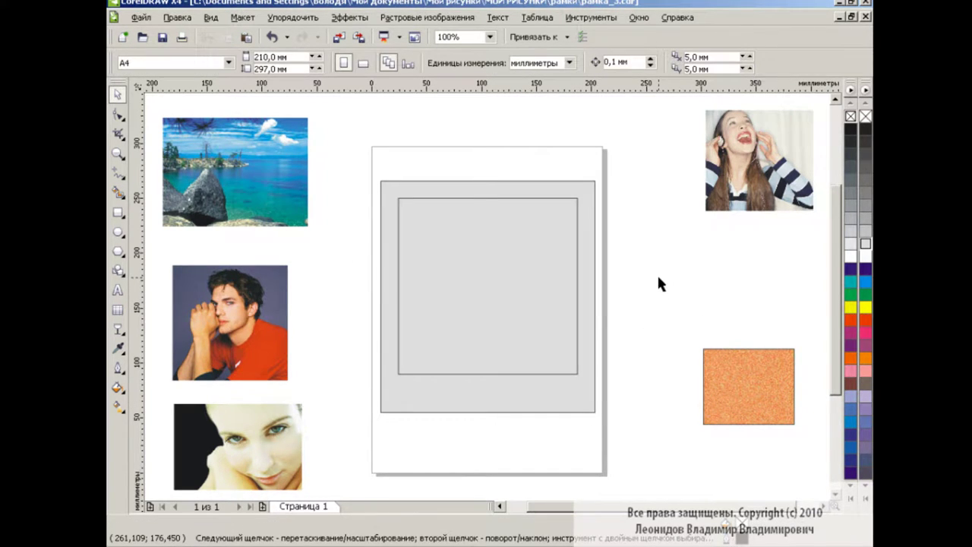
left_click(548, 282)
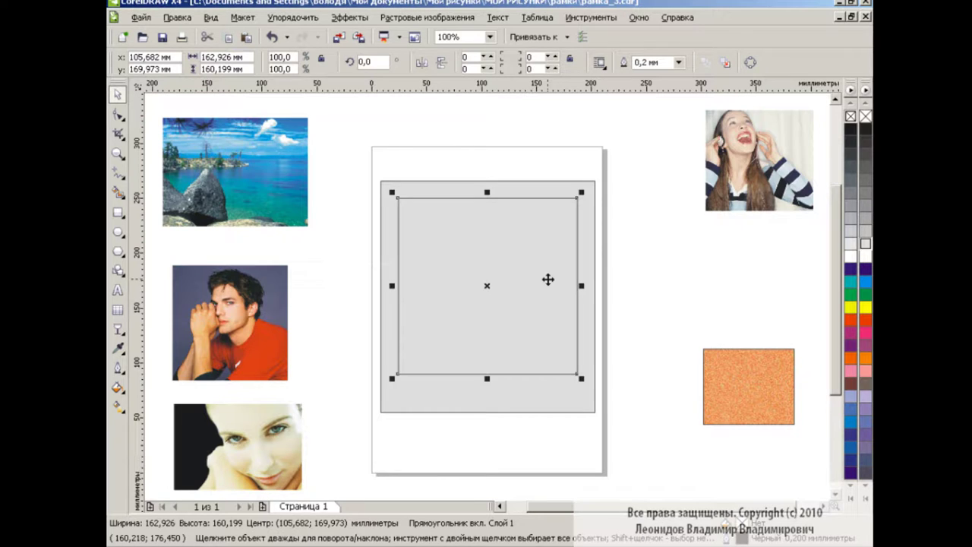
left_click(637, 275)
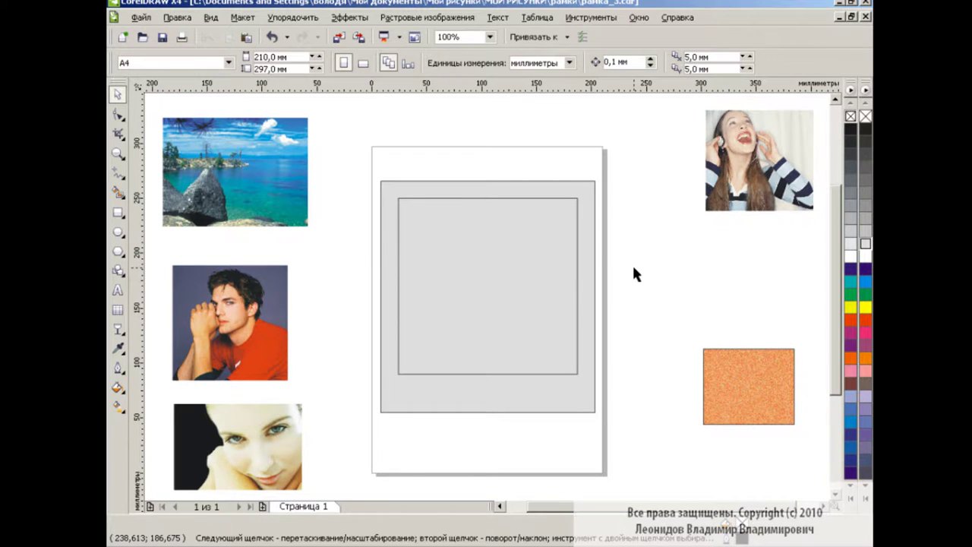
Show the Object Manager and select the inner square in its layer list.
left_click(591, 16)
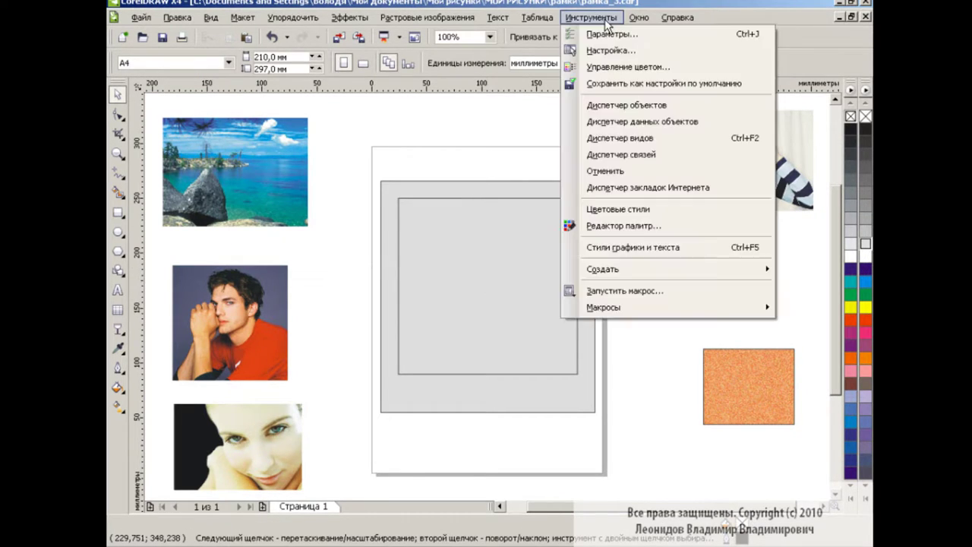
left_click(649, 103)
left_click(711, 144)
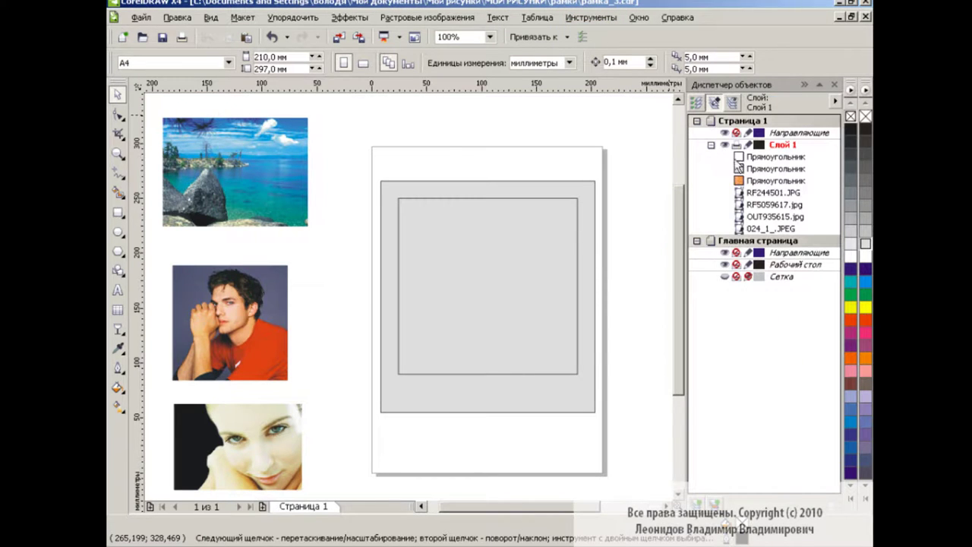
left_click(775, 181)
left_click(775, 169)
left_click(771, 157)
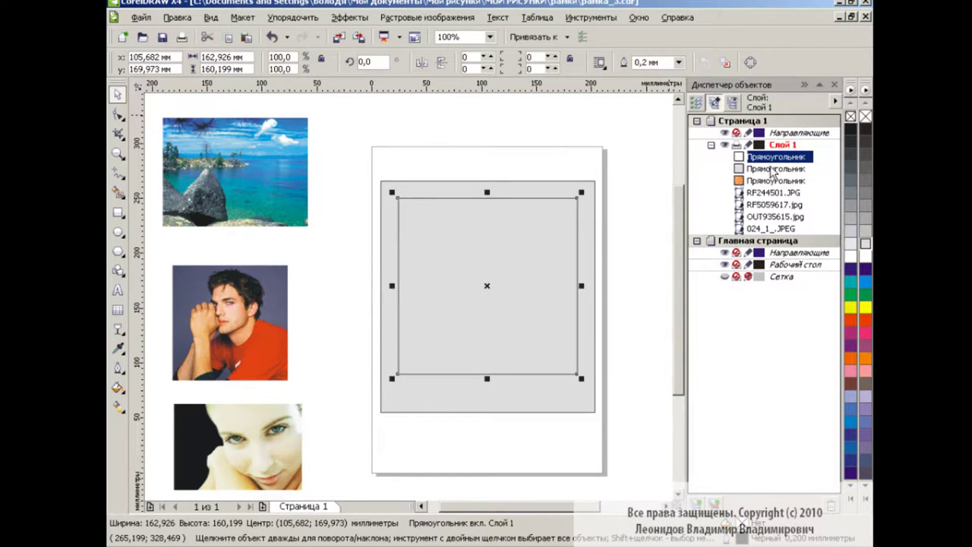
left_click(771, 169)
left_click(771, 157)
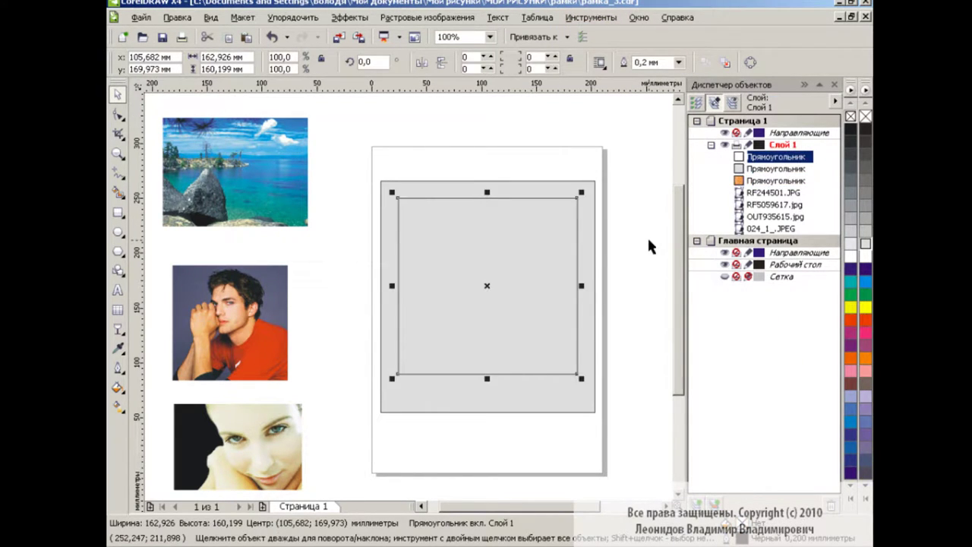
Duplicate the inner square, filling the lower copy black and the top copy white.
left_click(228, 37)
left_click(246, 36)
left_click(778, 169)
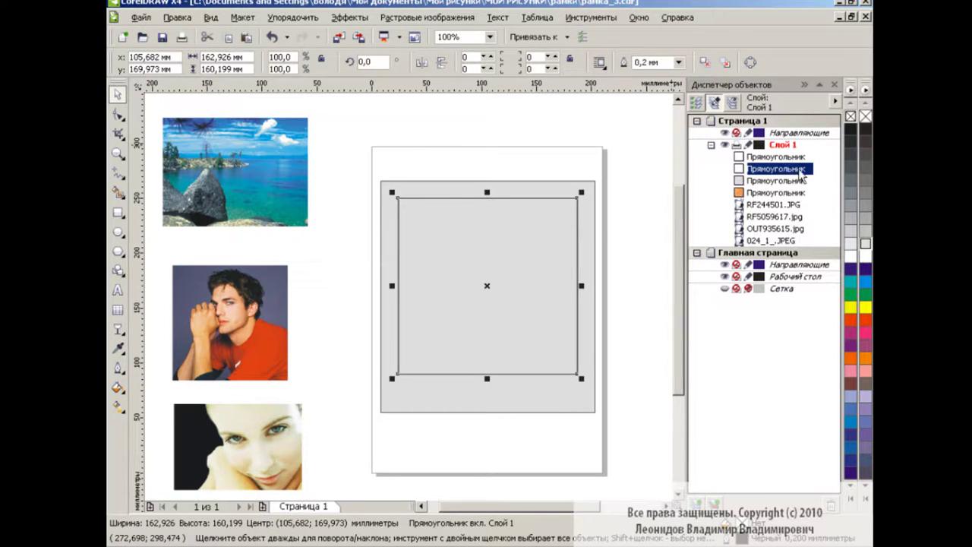
left_click(865, 130)
left_click(790, 156)
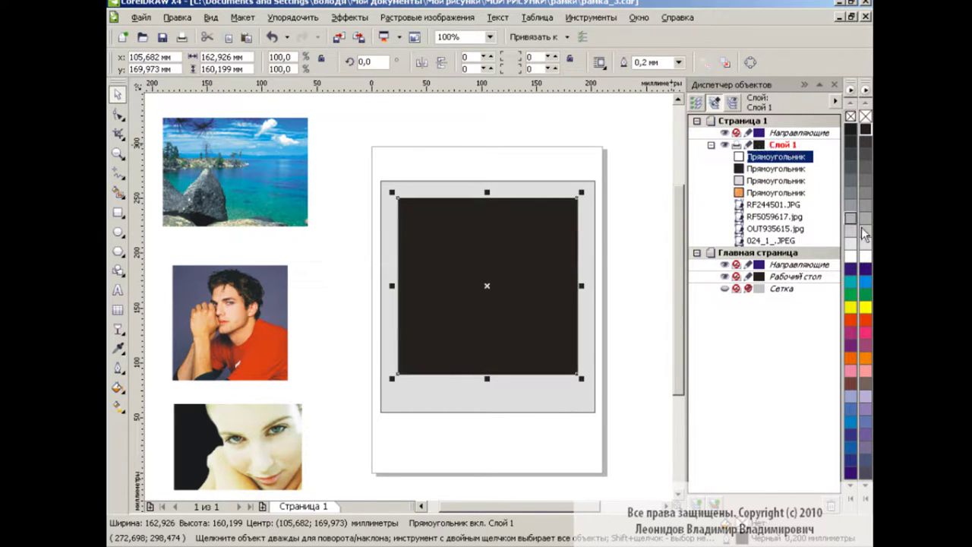
left_click(866, 256)
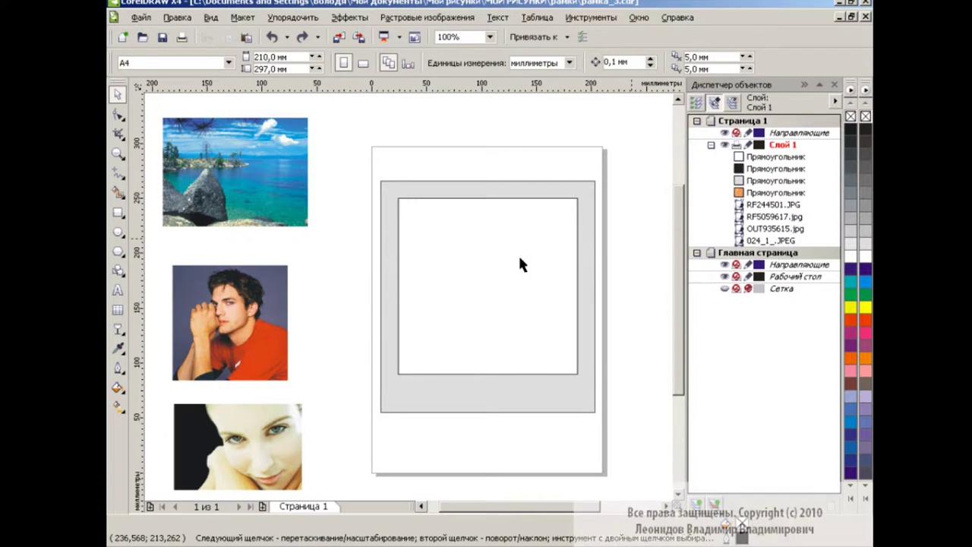
left_click(117, 329)
Apply a Radial transparency to the white square, centred toward its upper right.
left_click(182, 437)
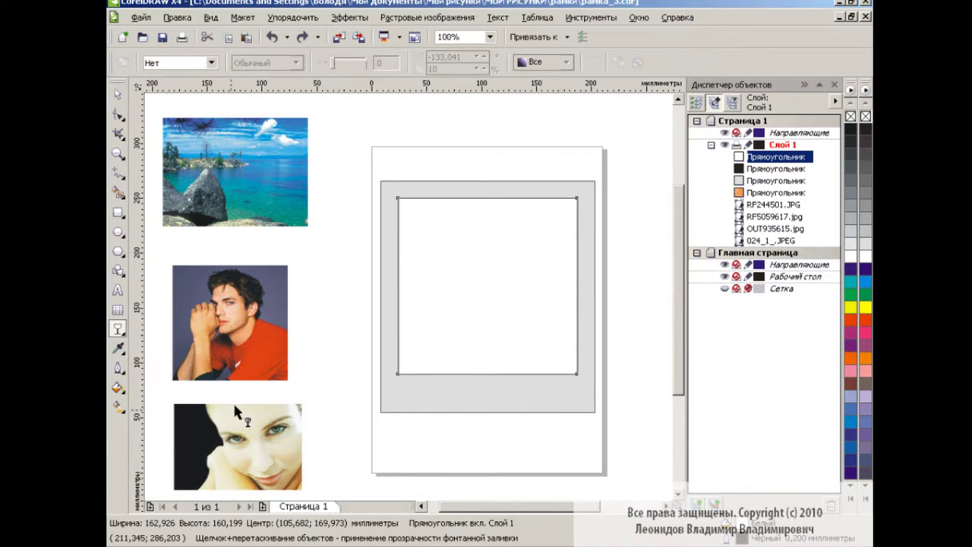
left_click(212, 62)
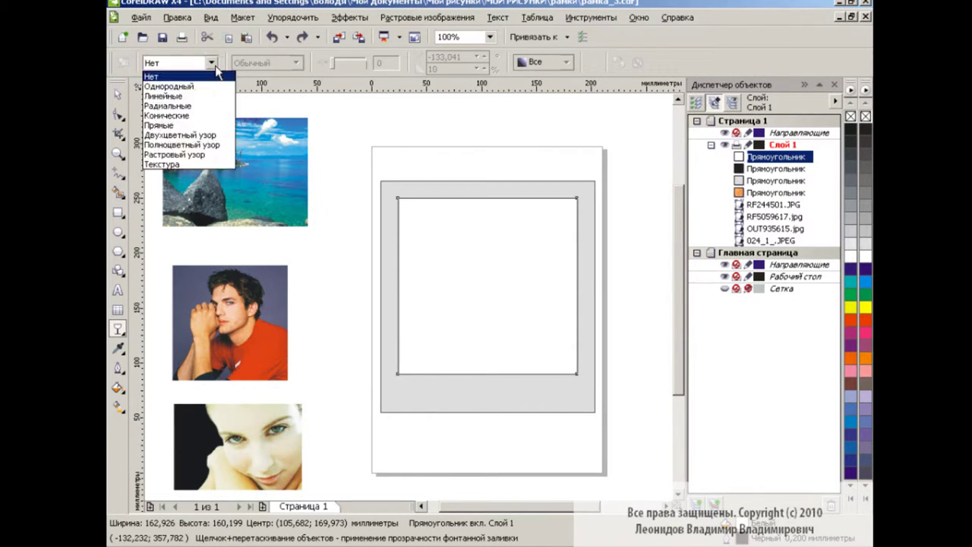
left_click(202, 104)
left_click_drag(587, 194, 533, 257)
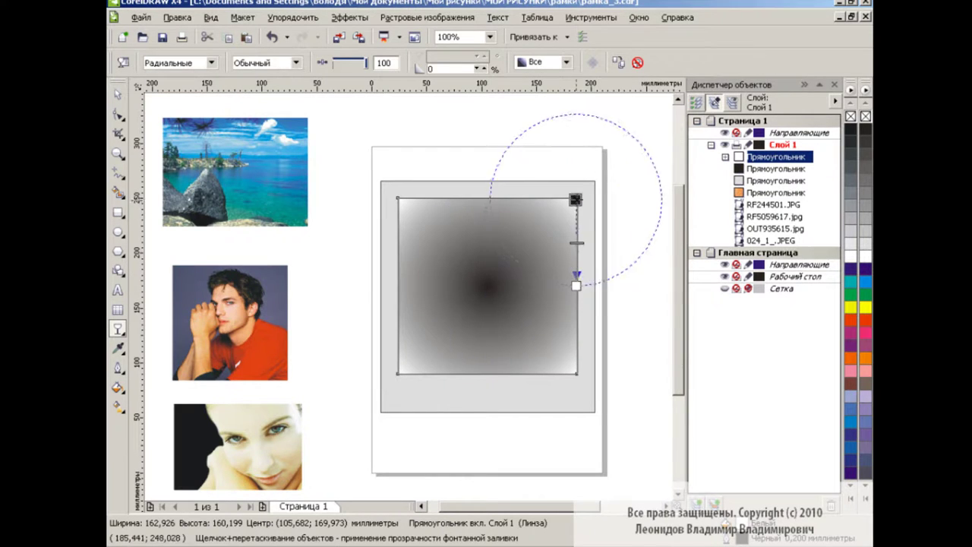
left_click_drag(584, 201, 542, 228)
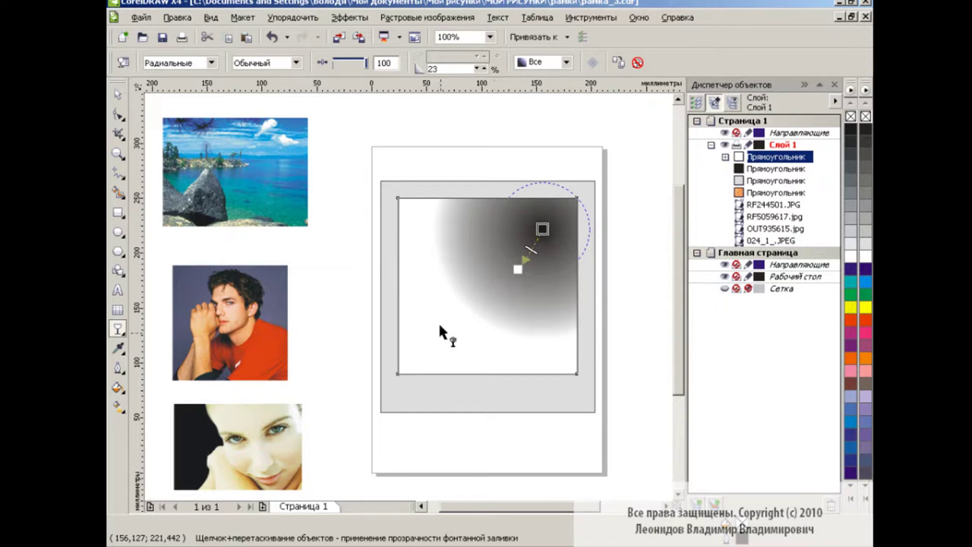
Set the fountain transparency to start black and end white.
left_click(124, 67)
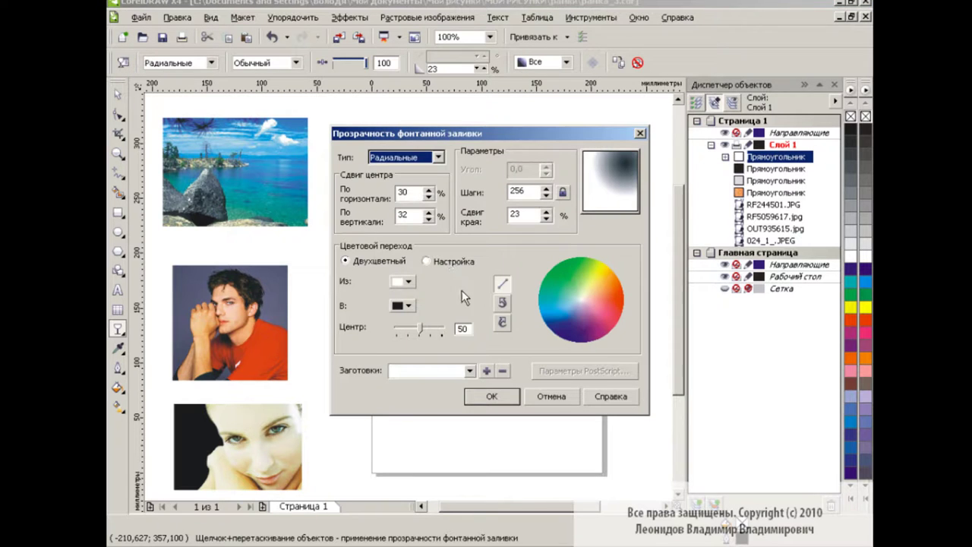
left_click(403, 281)
left_click(396, 296)
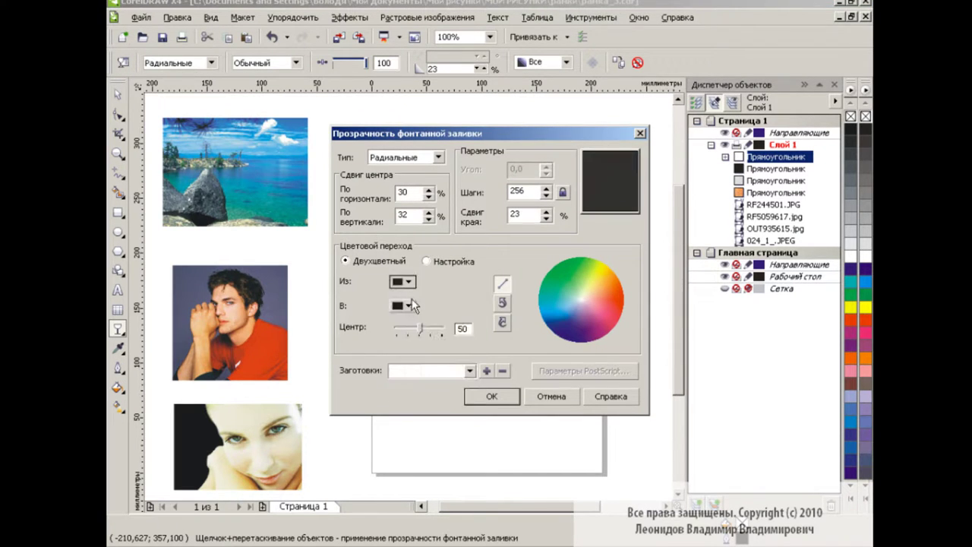
left_click(403, 305)
left_click(446, 332)
left_click(492, 397)
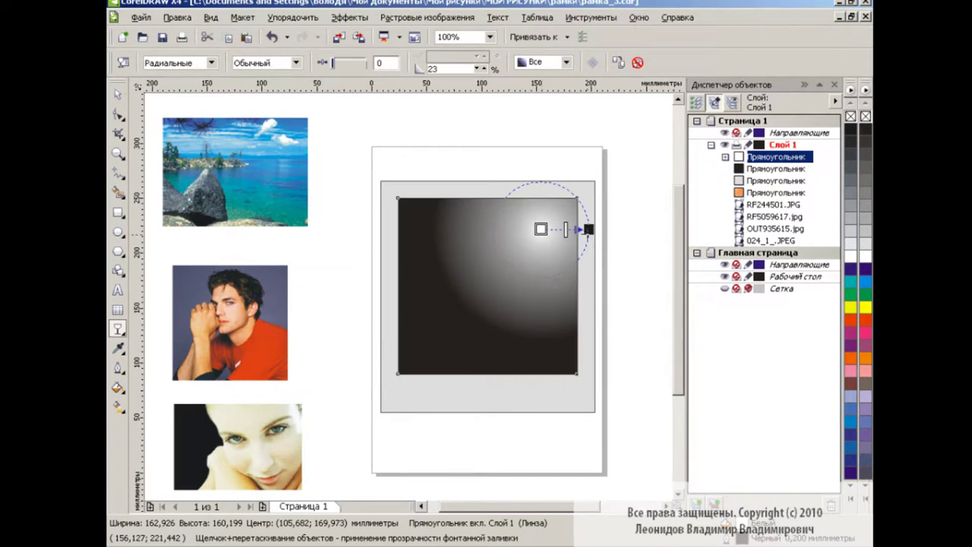
Reposition the radial fade handles so the bright centre sits upper right.
left_click_drag(589, 229, 514, 287)
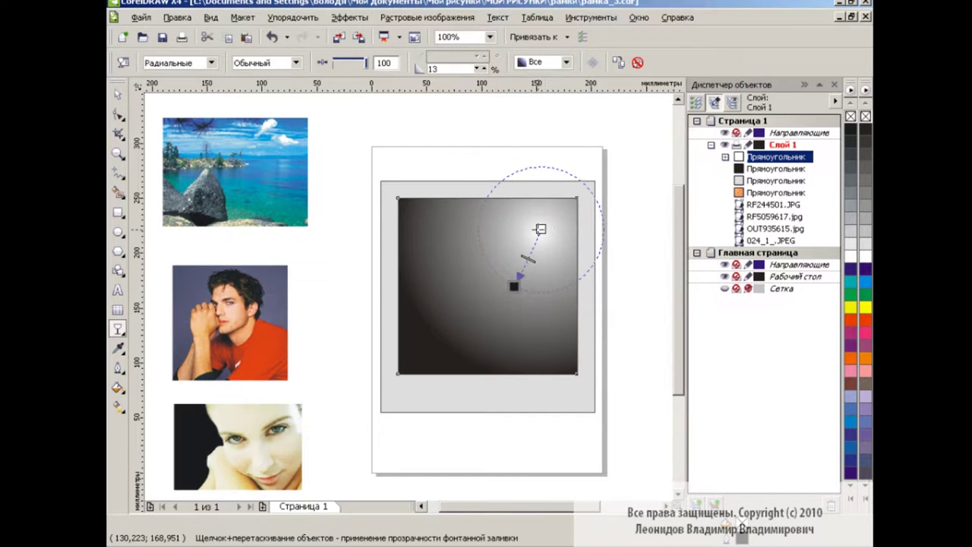
left_click_drag(540, 228, 554, 177)
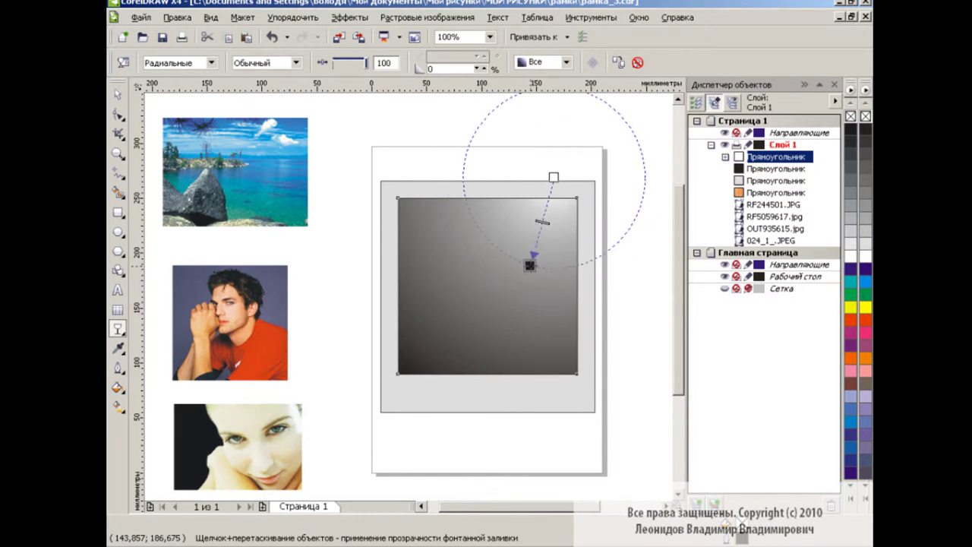
left_click_drag(529, 264, 541, 243)
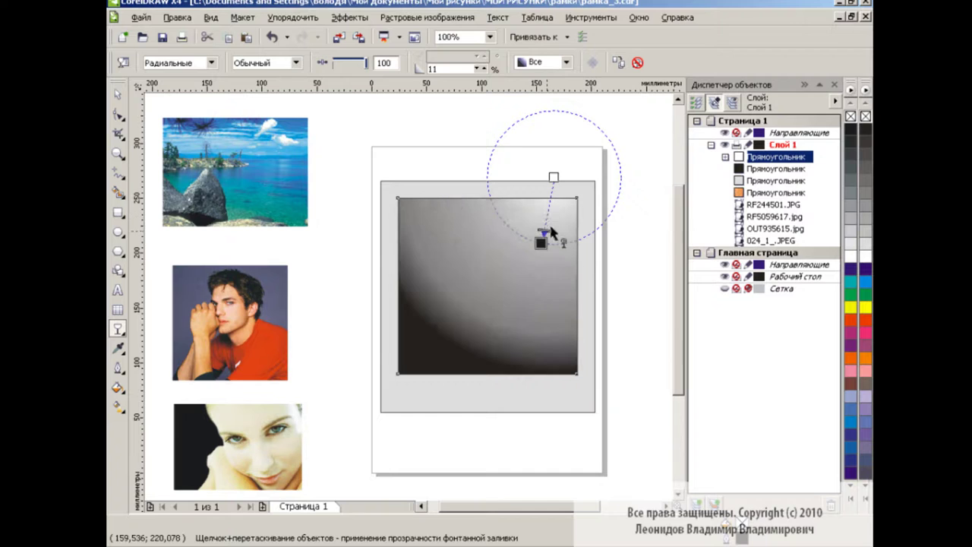
key("space")
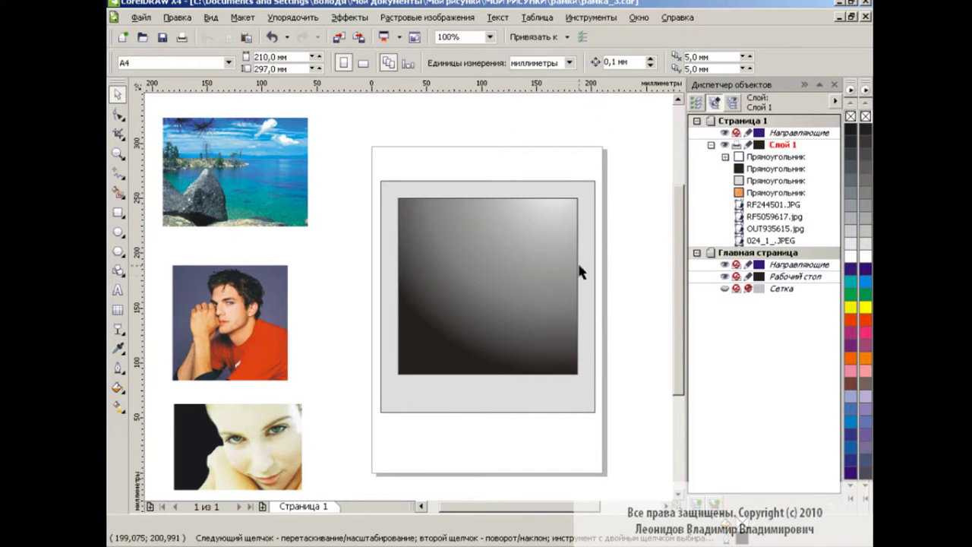
Move the gradient lens rectangle up and right, with the Object Manager closed.
left_click_drag(491, 312, 551, 260)
left_click(271, 37)
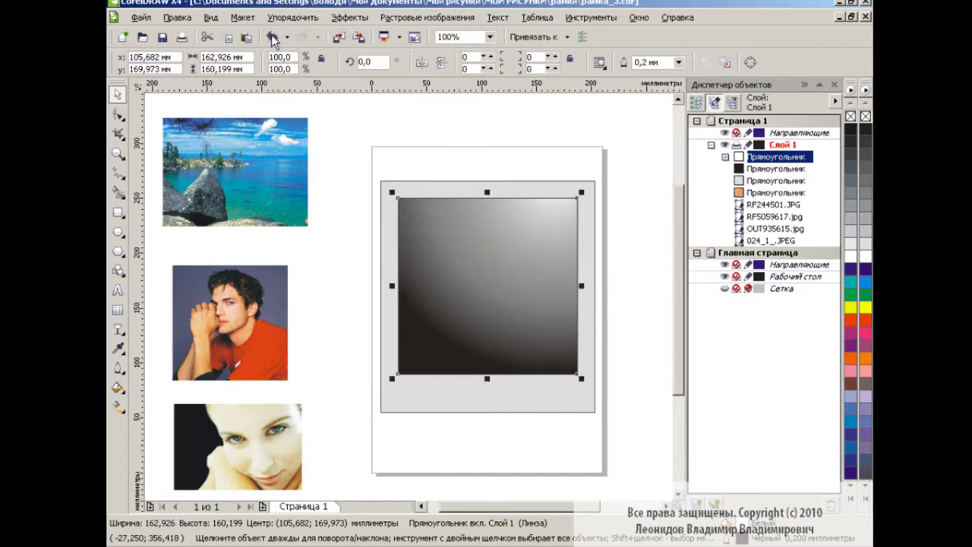
left_click(835, 85)
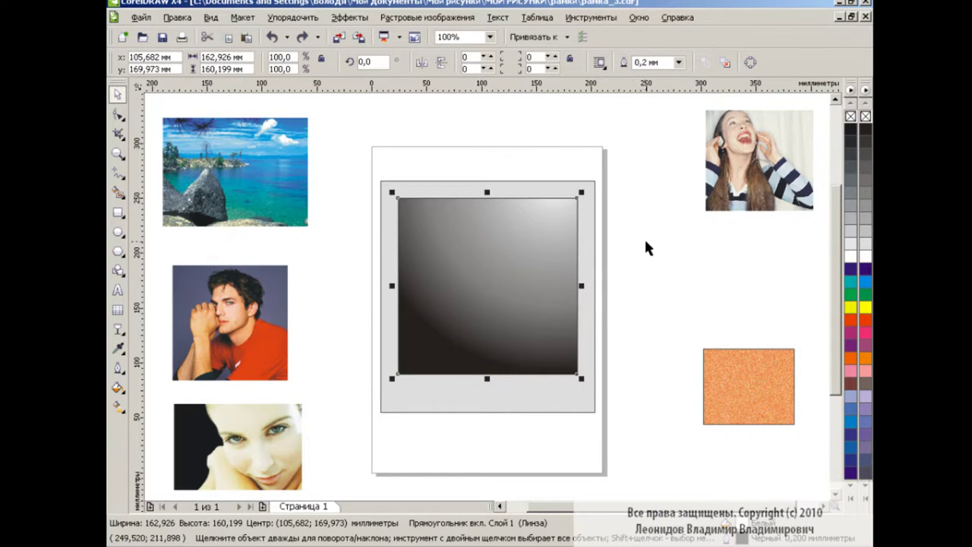
left_click_drag(484, 263, 660, 190)
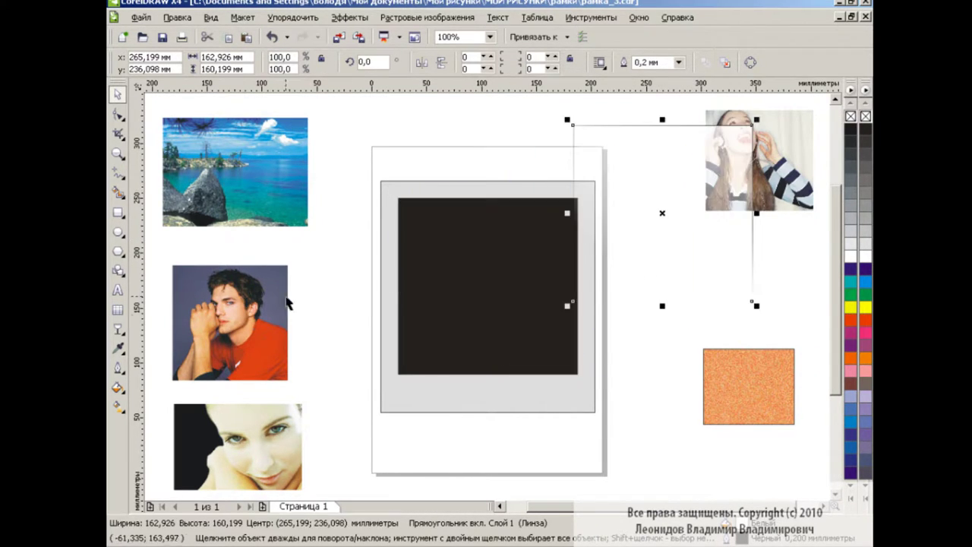
mouse_move(247, 319)
left_mouse_down()
mouse_move(309, 307)
mouse_move(272, 313)
left_mouse_up()
Restore the lens rectangle's upper-right position and drag the man's portrait onto the dark square.
left_click(271, 36)
left_click(271, 36)
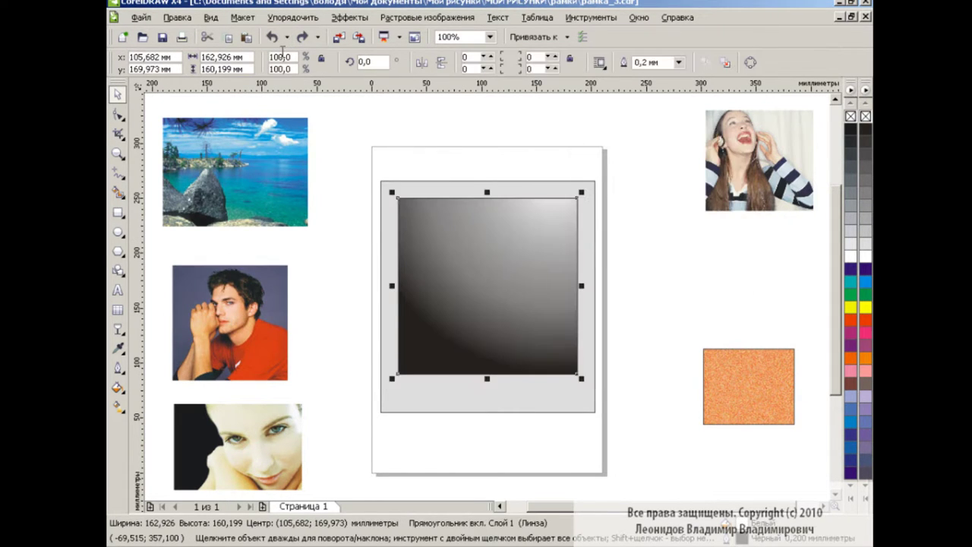
left_click_drag(353, 161, 608, 430)
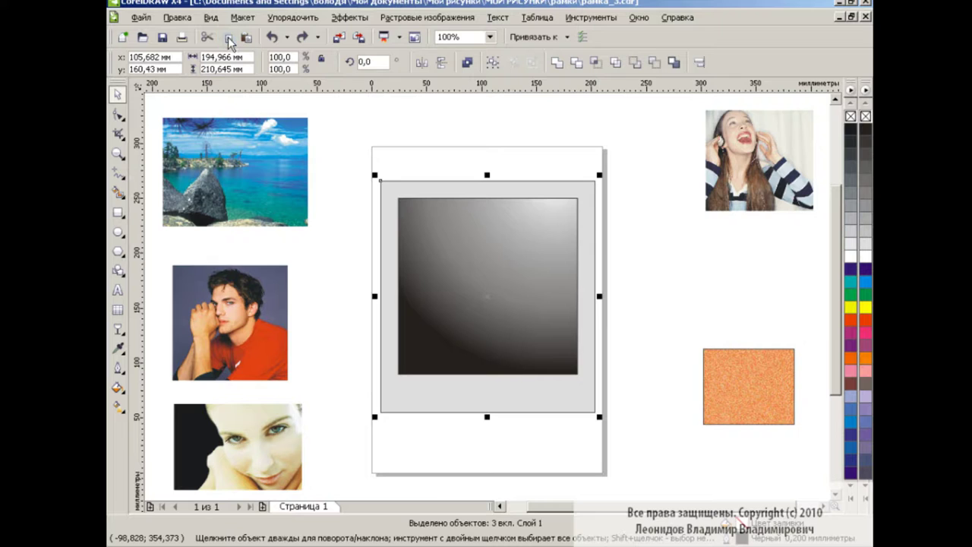
left_click(544, 138)
key("ctrl+shift+z")
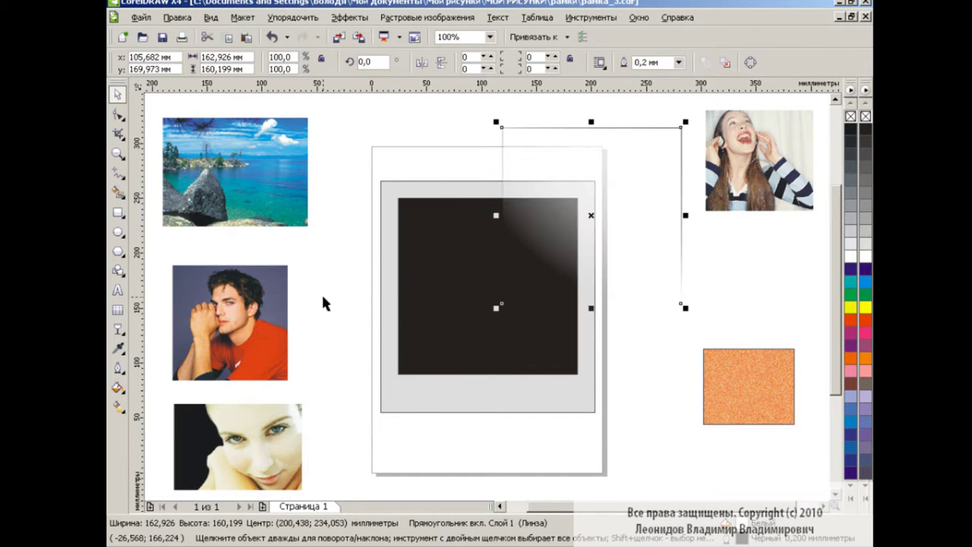
mouse_move(265, 313)
left_mouse_down()
mouse_move(511, 312)
mouse_move(582, 386)
left_mouse_up()
Enlarge the man's portrait, place it inside the dark square, and centre it.
left_click_drag(496, 314, 257, 305)
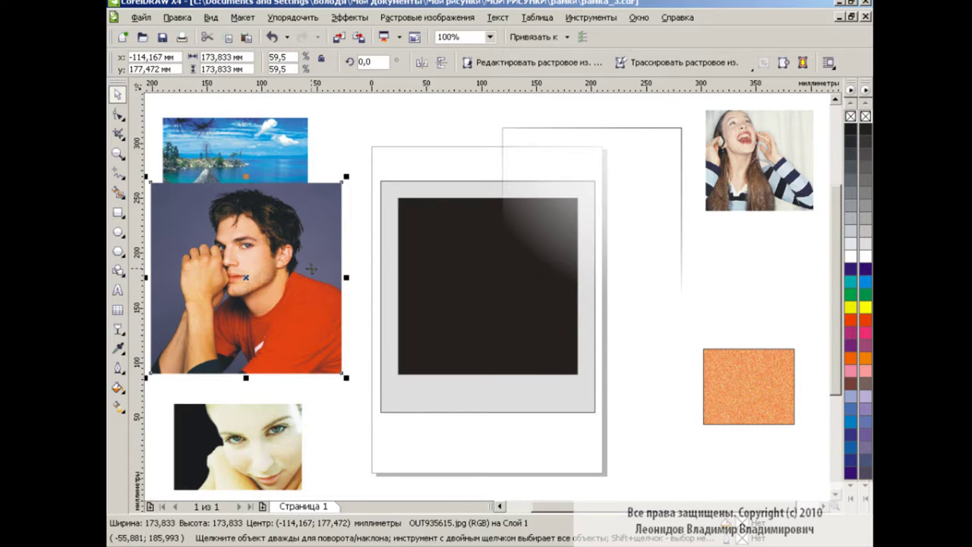
left_click_drag(311, 268, 453, 275)
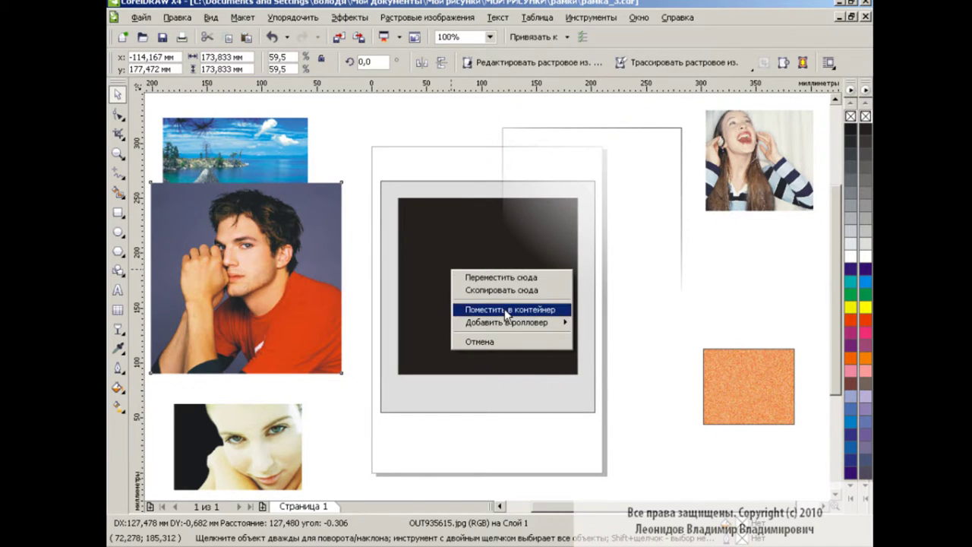
left_click(502, 310)
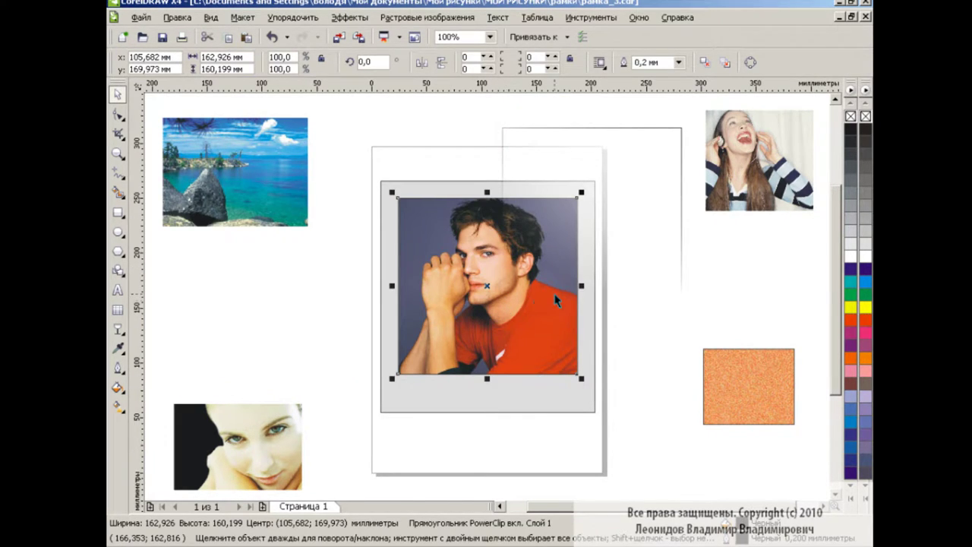
left_click(623, 167, "shift")
left_click(699, 61)
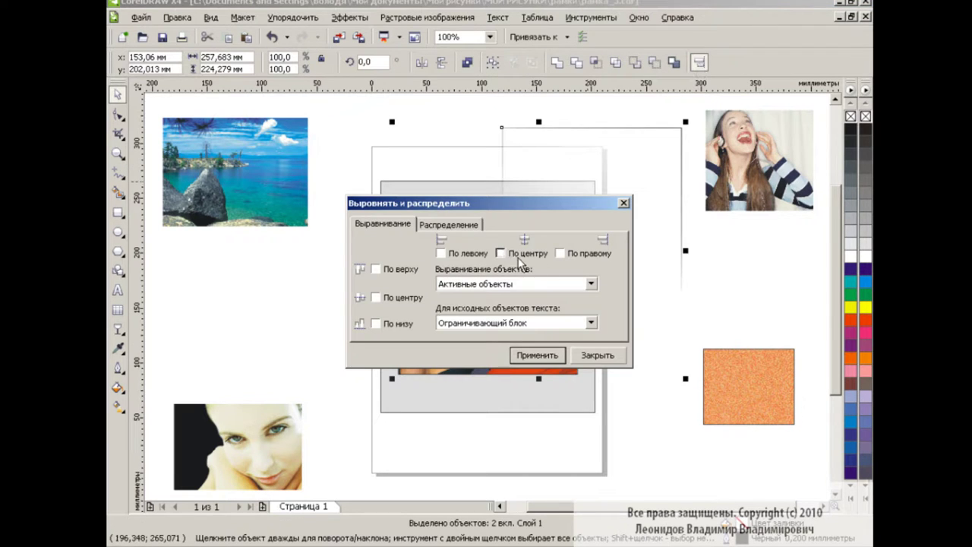
left_click(512, 255)
left_click(552, 357)
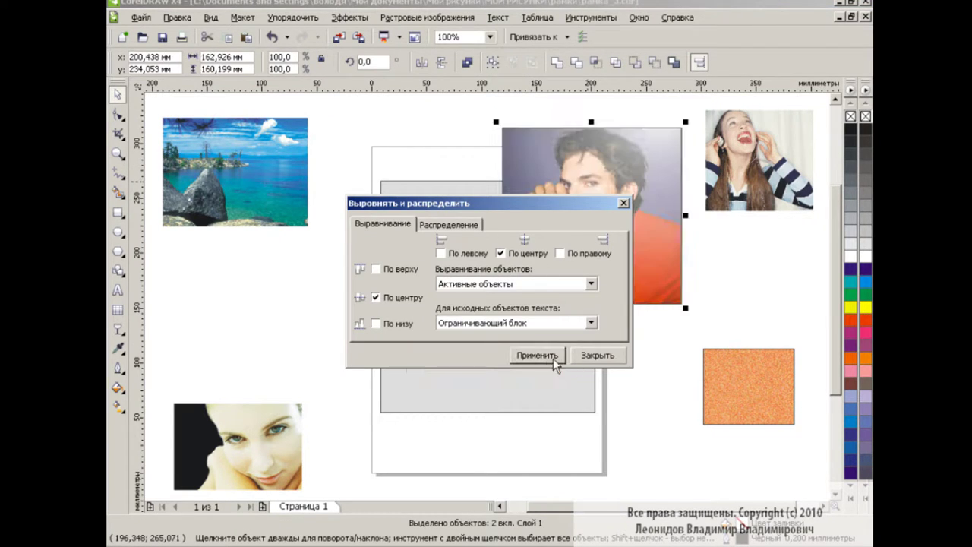
left_click(597, 355)
Centre the portrait and outline horizontally and vertically within the grey frame.
left_click_drag(607, 218, 494, 283)
left_click_drag(358, 163, 611, 430)
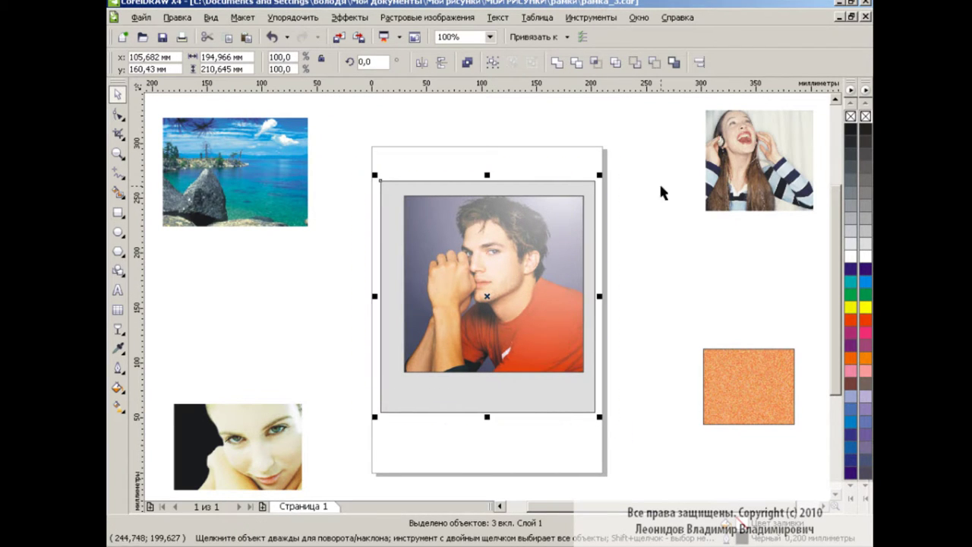
left_click(700, 62)
left_click(511, 254)
left_click(543, 362)
left_click(598, 355)
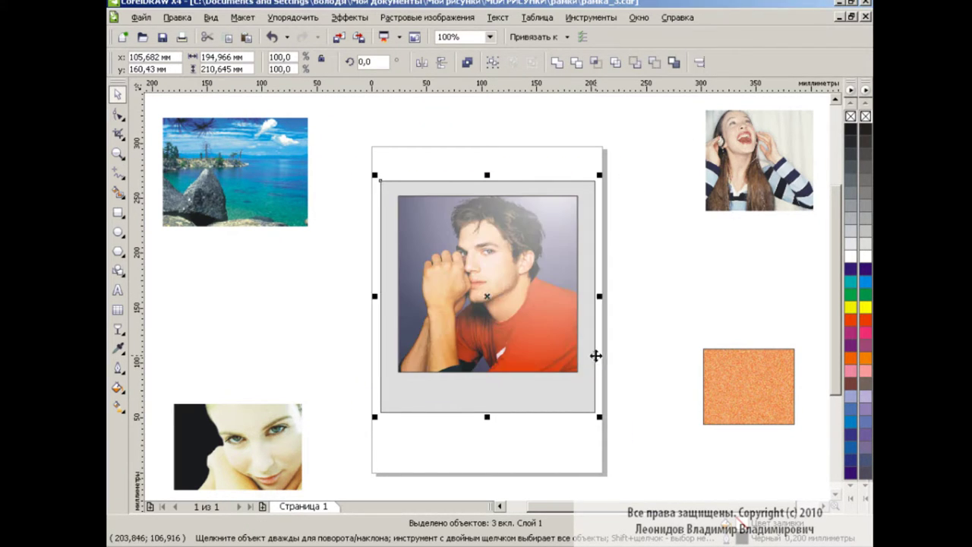
left_click(644, 287)
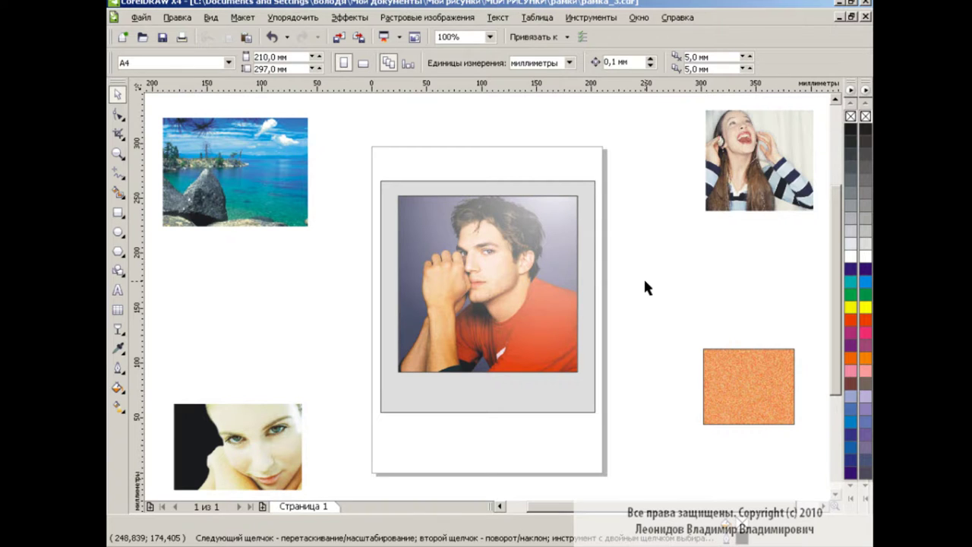
Group the frame objects and add a centred ФОТО 1 caption below the portrait.
left_click_drag(363, 155, 612, 429)
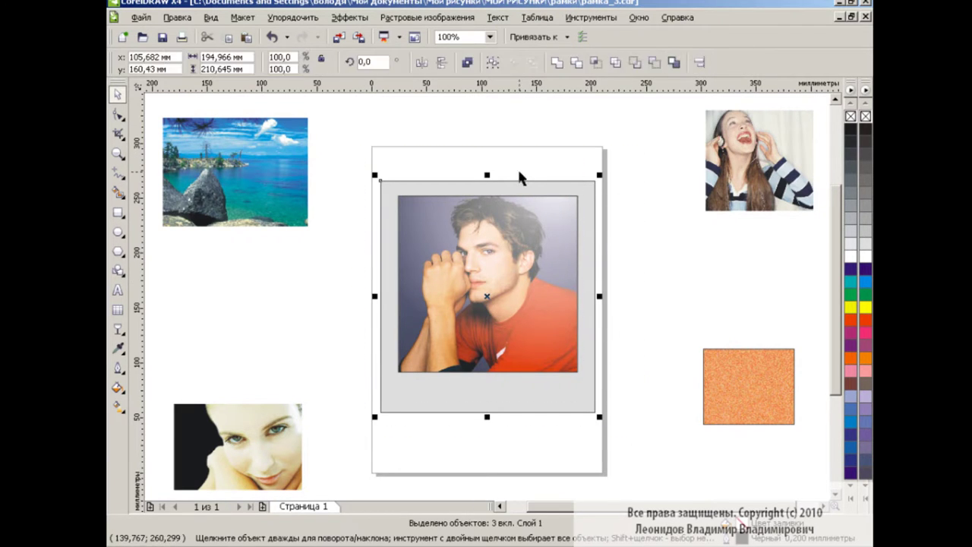
left_click(500, 64)
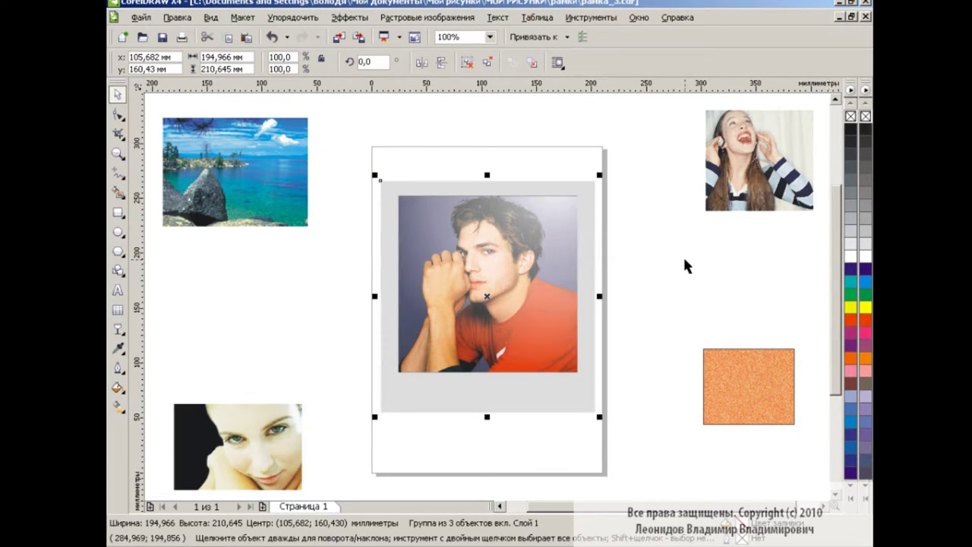
left_click(622, 348)
left_click(118, 290)
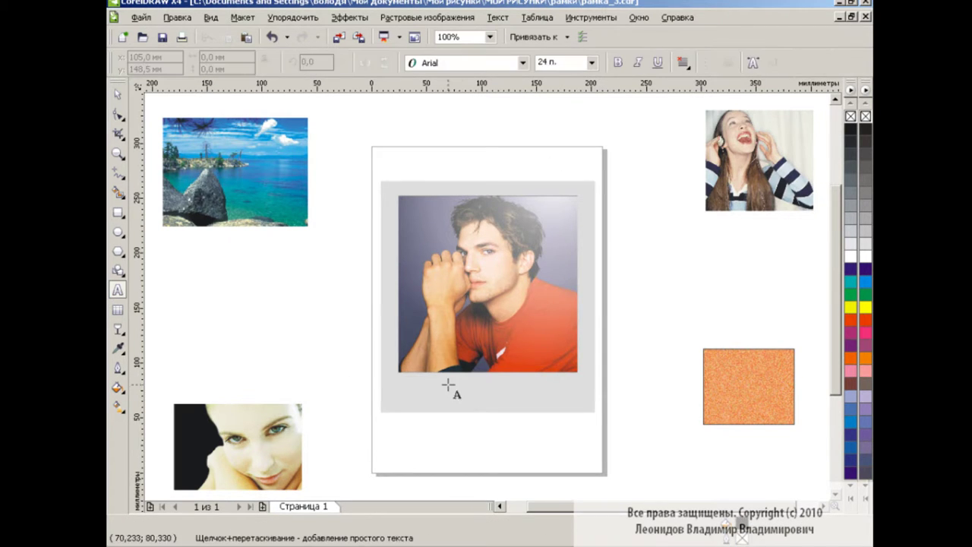
left_click(448, 378)
type("ФОТО !")
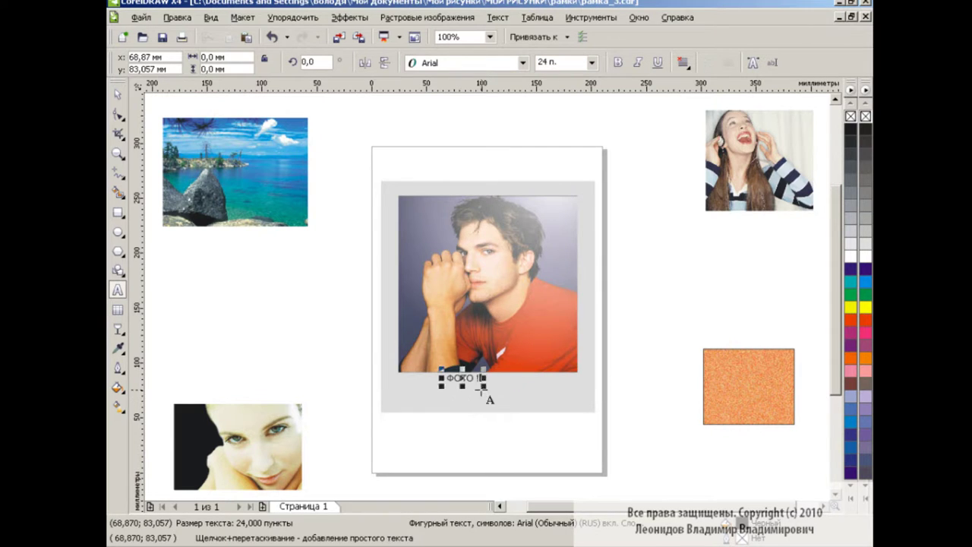
left_click_drag(486, 392, 511, 385)
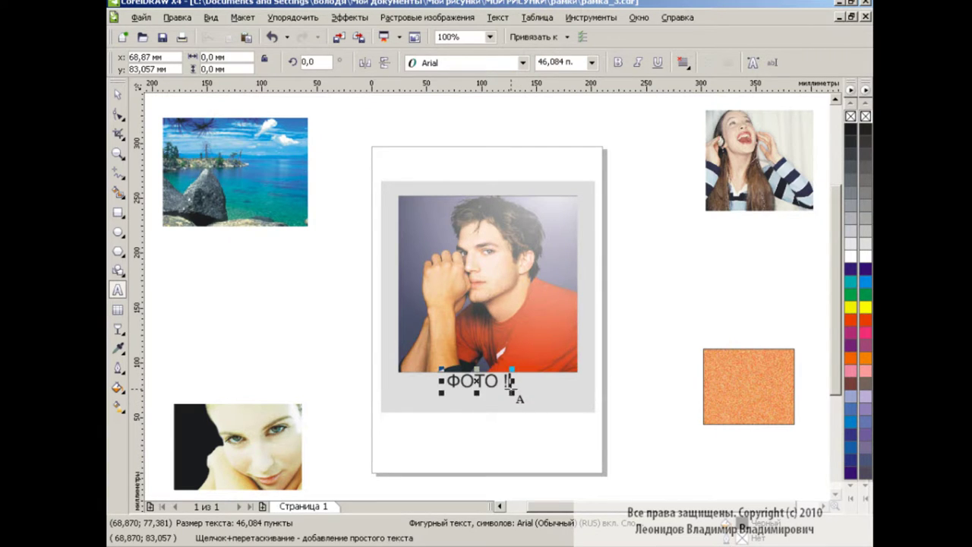
left_click(511, 382)
key("ctrl+space")
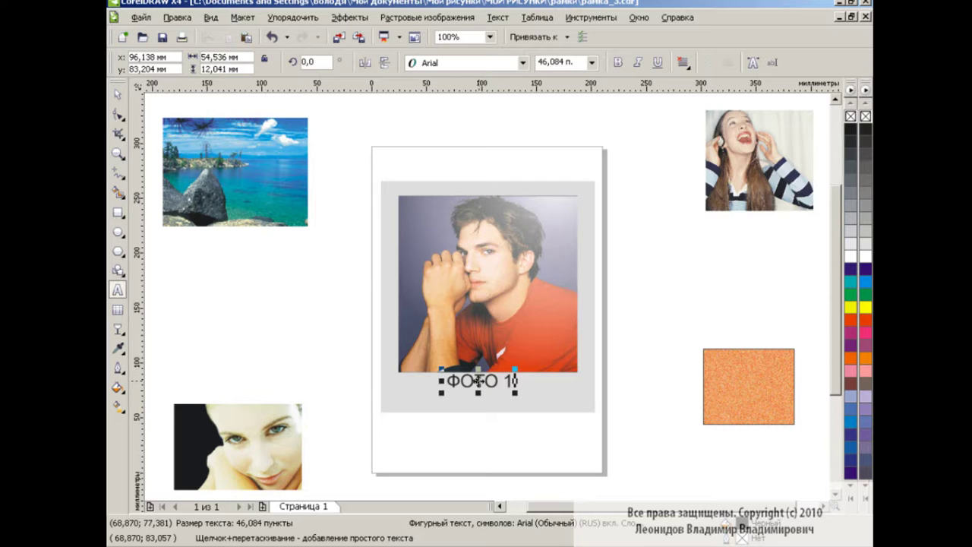
left_click_drag(501, 388, 489, 387)
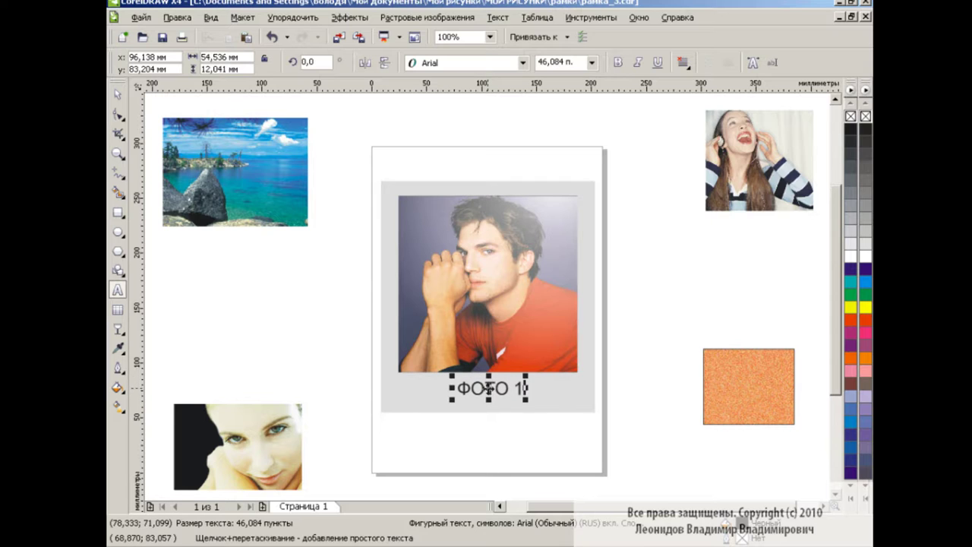
Group the portrait frame together with its ФОТО 1 caption.
left_click(118, 93)
left_click(329, 335)
mouse_move(362, 170)
left_mouse_down()
mouse_move(618, 422)
mouse_move(514, 325)
left_mouse_up()
left_click(487, 64)
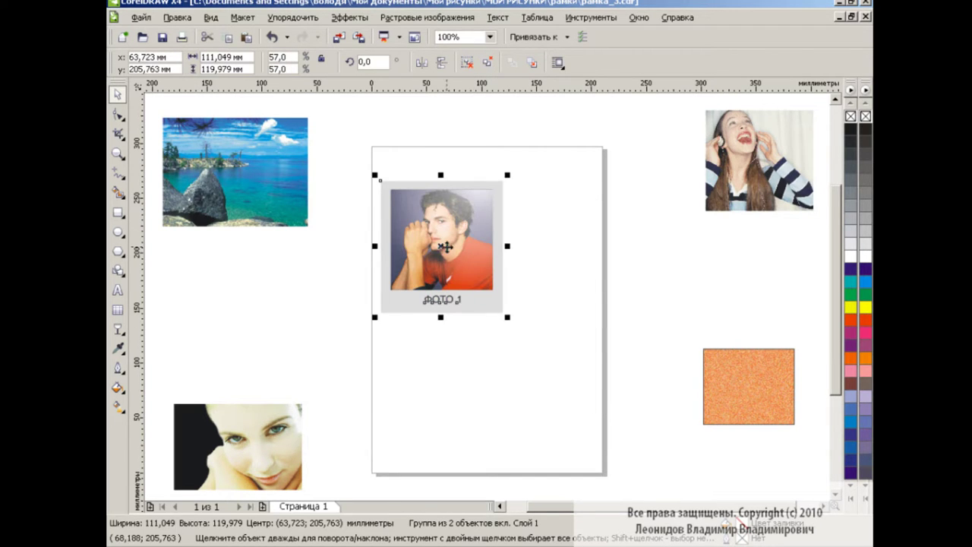
Move the captioned frame to the upper left, paste a fresh frame, and set its lens aside.
mouse_move(447, 246)
left_mouse_down()
mouse_move(406, 195)
mouse_move(222, 309)
left_mouse_up()
left_click(511, 275)
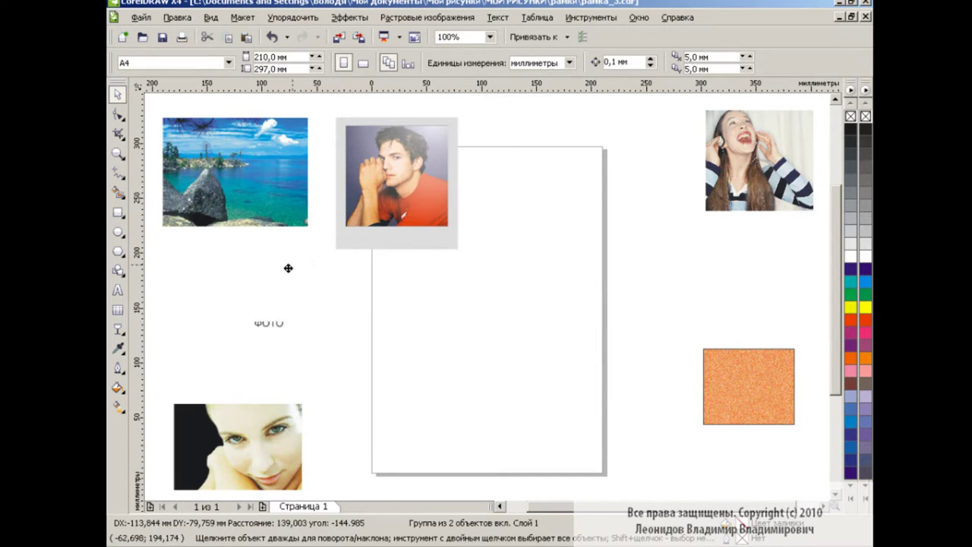
left_click(246, 36)
left_click(564, 151)
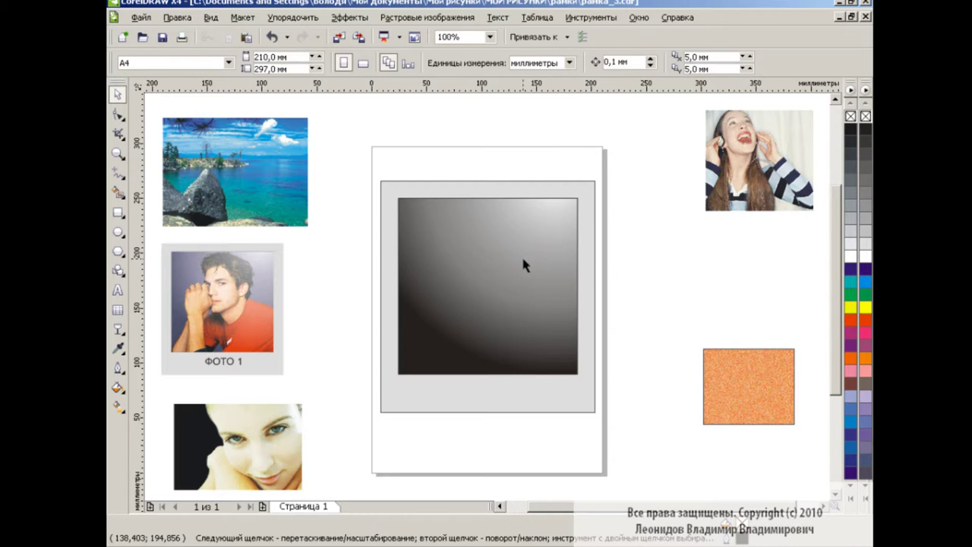
left_click(524, 262)
left_click_drag(493, 277, 619, 282)
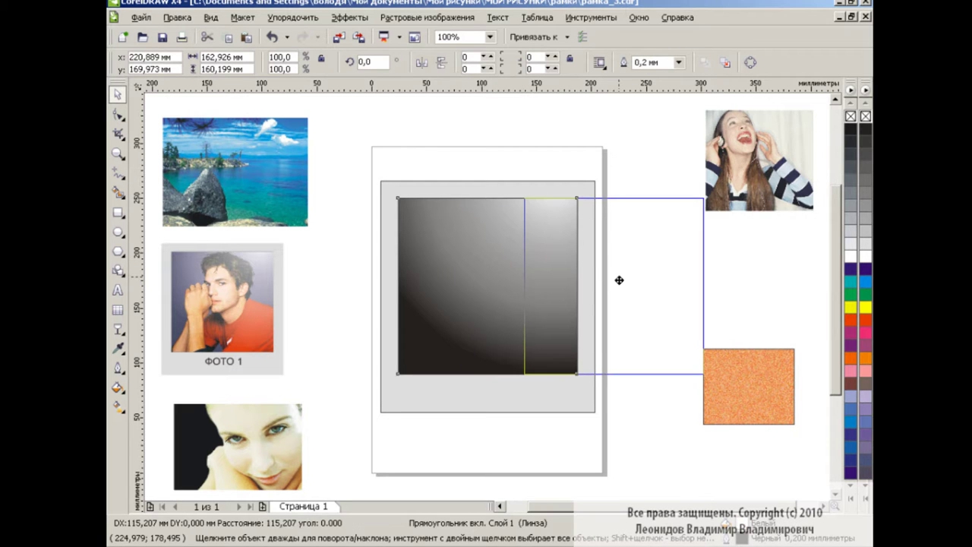
Enlarge the lake photo and place it inside the new frame's dark square.
left_click(291, 183)
left_click_drag(291, 183, 514, 250)
mouse_move(538, 312)
left_mouse_down()
mouse_move(594, 391)
mouse_move(654, 393)
left_mouse_up()
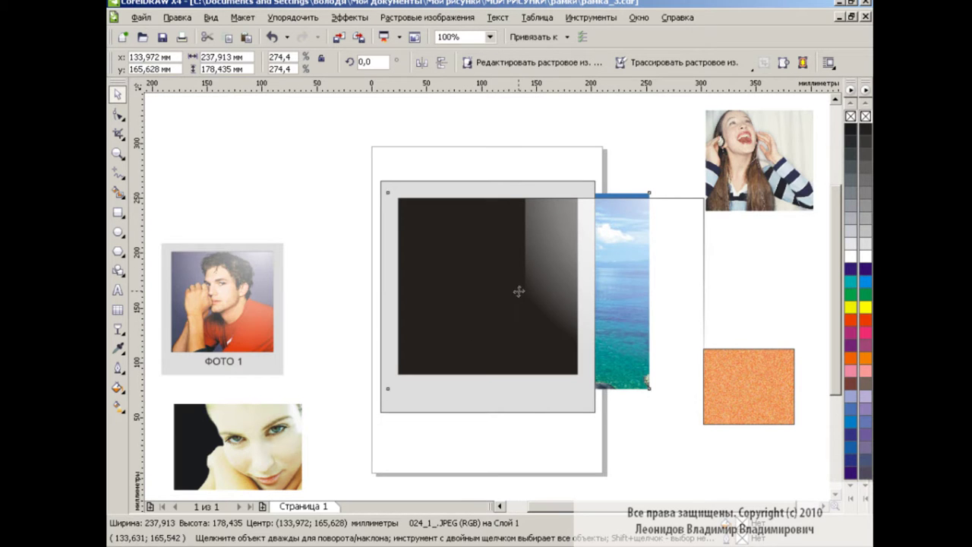
left_click_drag(603, 276, 365, 200)
left_click_drag(384, 244, 472, 303)
left_click(473, 297)
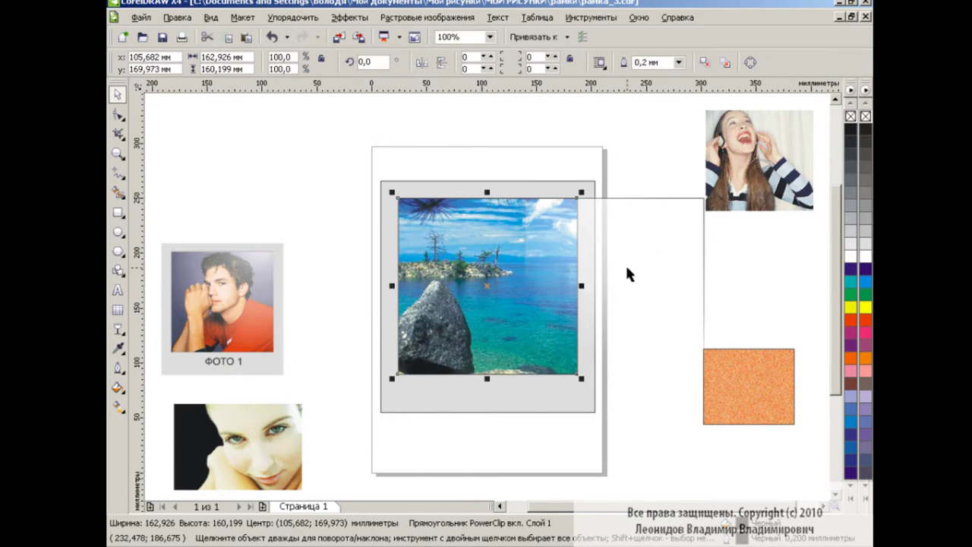
Move the lens back over the lake photo and group frame, photo and lens.
left_click(617, 282)
left_click_drag(617, 282, 489, 284)
key("Escape")
left_click_drag(371, 152, 601, 428)
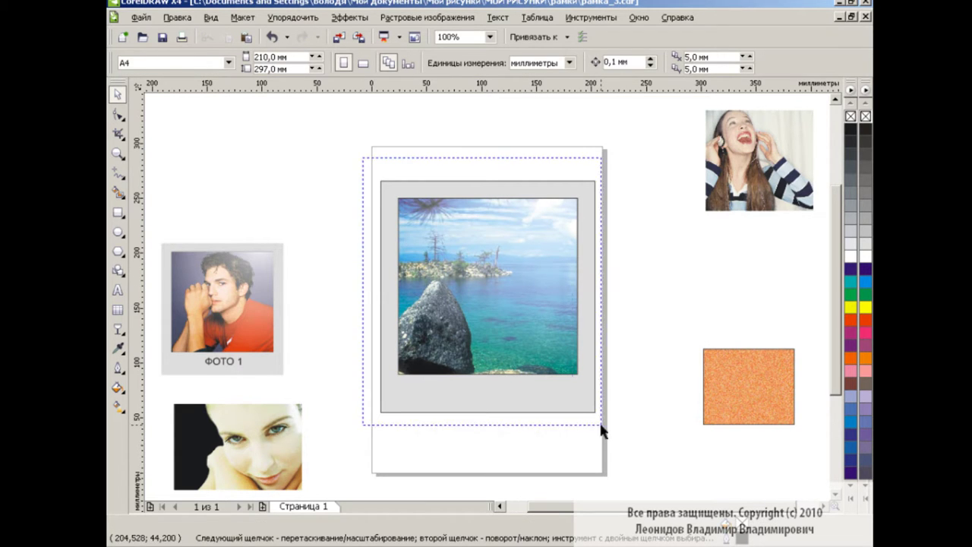
key("ctrl+g")
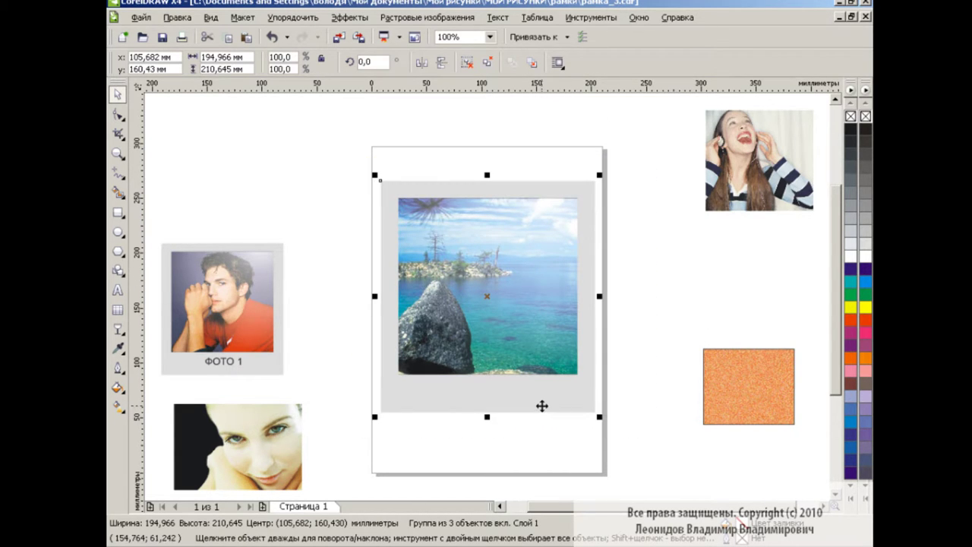
Add an enlarged ФОТО 2 caption beneath the landscape photo.
left_click(118, 289)
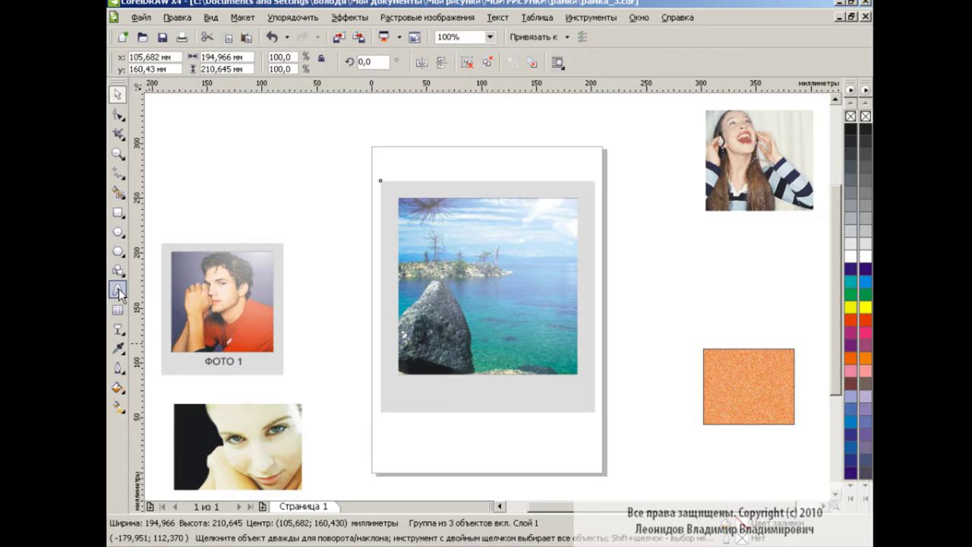
left_click(474, 384)
type("ФОТО 2")
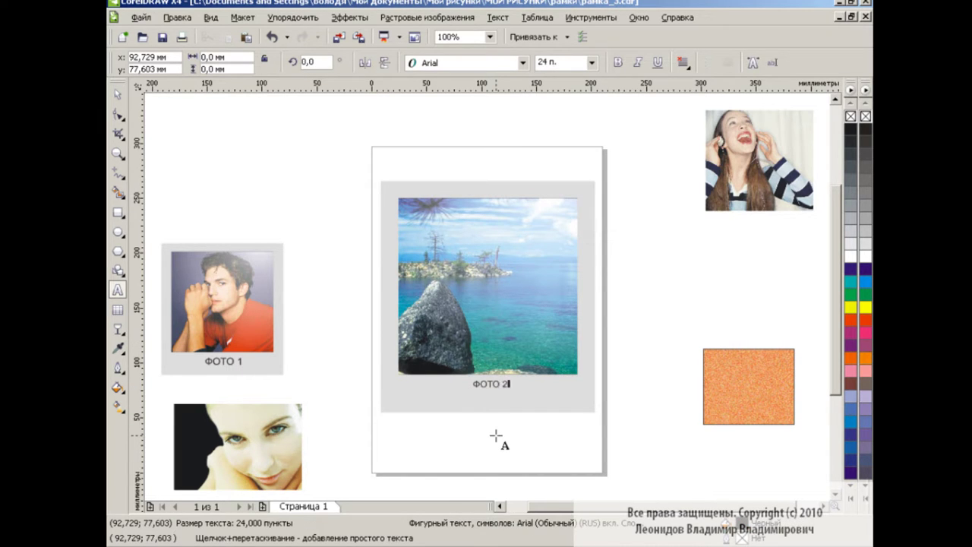
left_click_drag(520, 395, 534, 407)
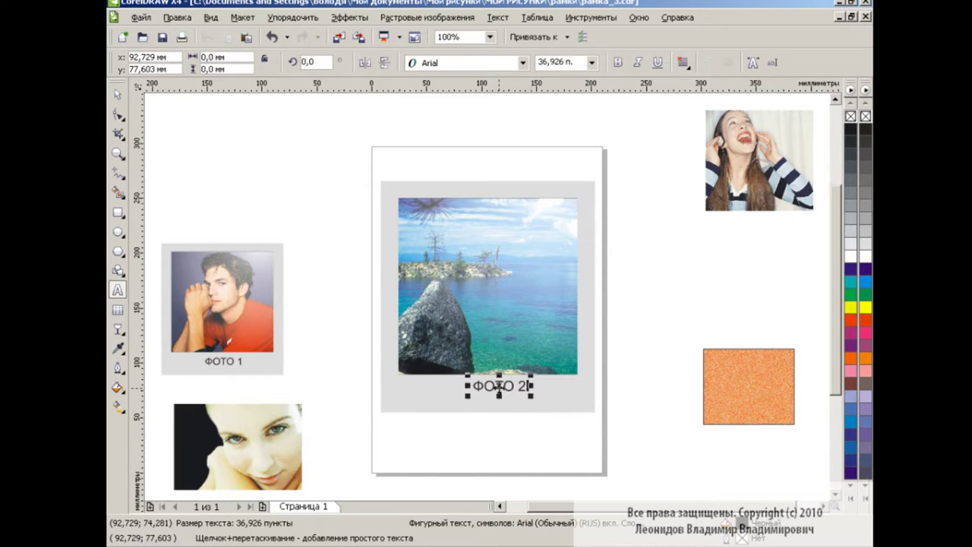
left_click(118, 94)
Group the landscape frame with its caption and shrink it to about half size.
mouse_move(621, 158)
left_mouse_down()
mouse_move(437, 415)
mouse_move(336, 448)
left_mouse_up()
left_click(488, 62)
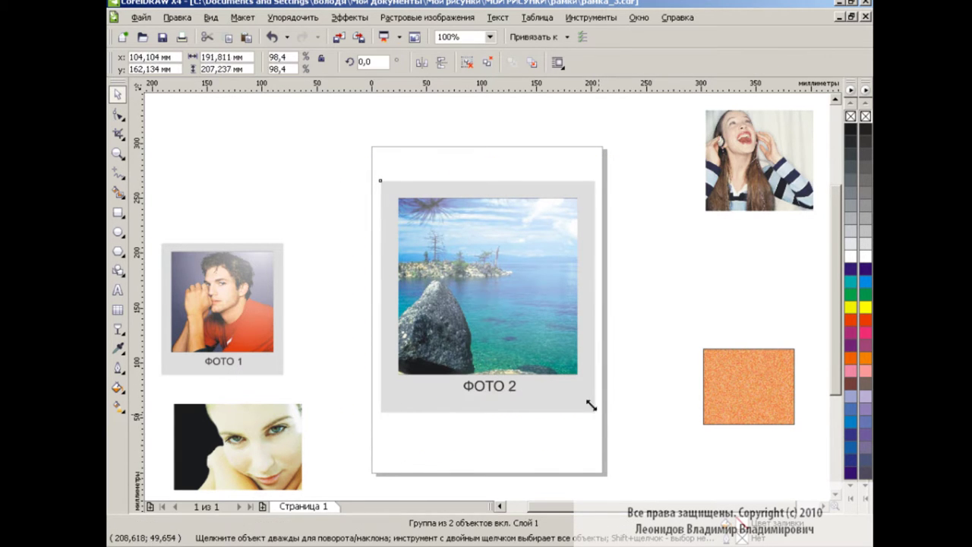
mouse_move(591, 406)
left_mouse_down()
mouse_move(480, 287)
mouse_move(368, 327)
mouse_move(408, 374)
left_mouse_up()
left_click(483, 332)
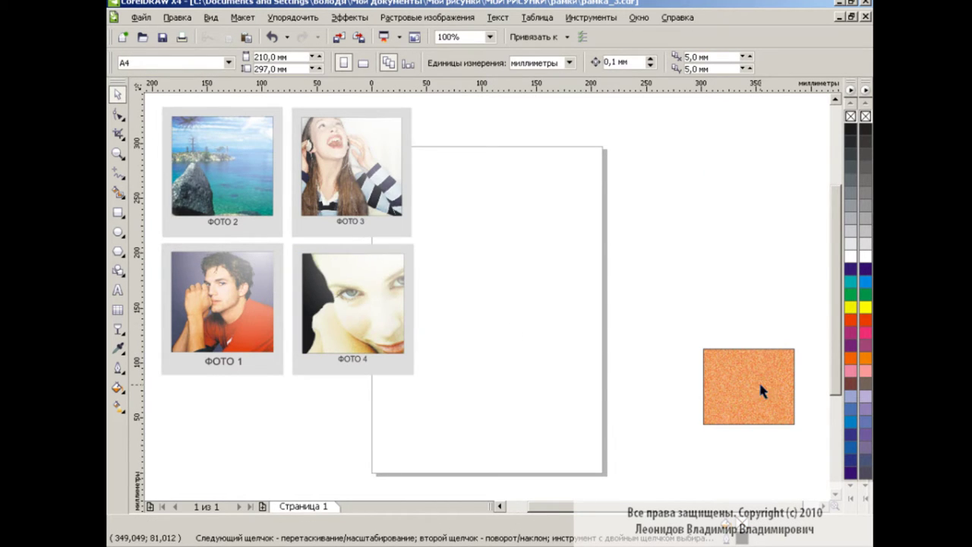
Move the orange textured square behind the photos and enlarge it to about 353×294 mm.
left_click_drag(768, 383, 401, 225)
left_click_drag(427, 265, 678, 465)
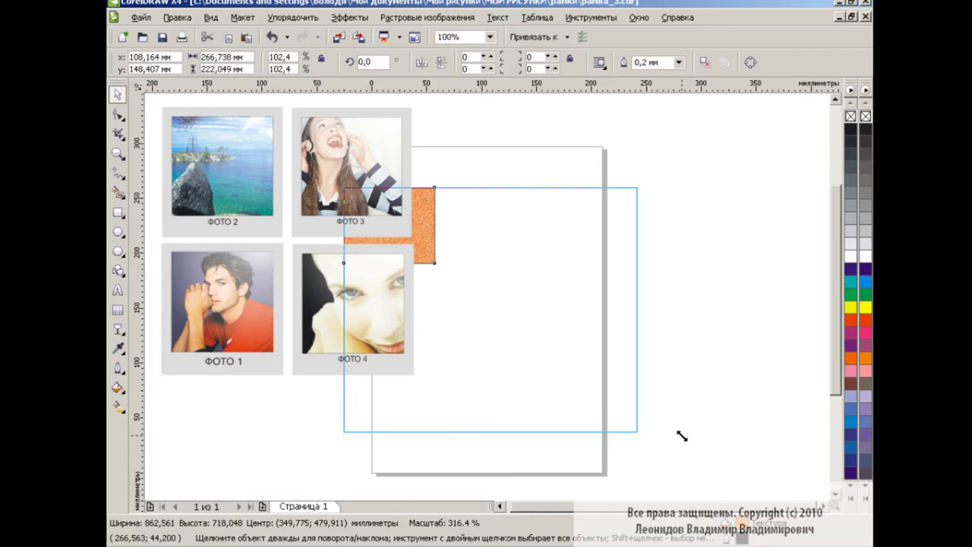
left_click_drag(546, 301, 506, 241)
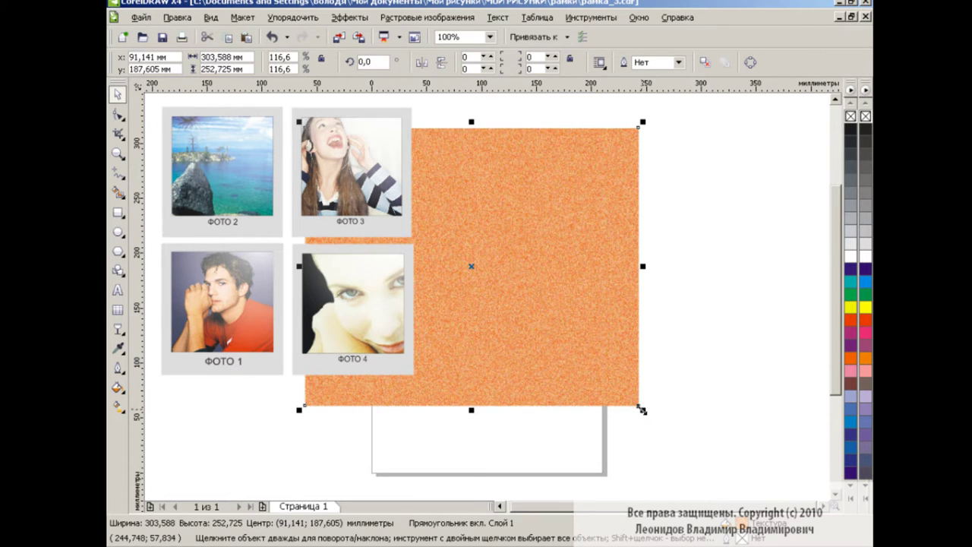
left_click_drag(642, 405, 698, 455)
Preview the Диорит texture fill, then cancel to keep the original orange texture.
left_click(117, 389)
left_click(227, 445)
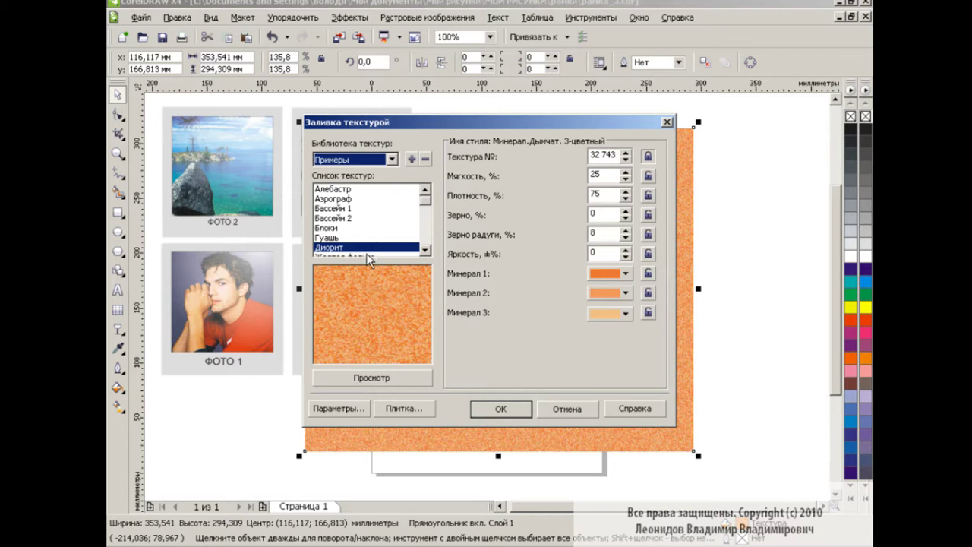
left_click(338, 251)
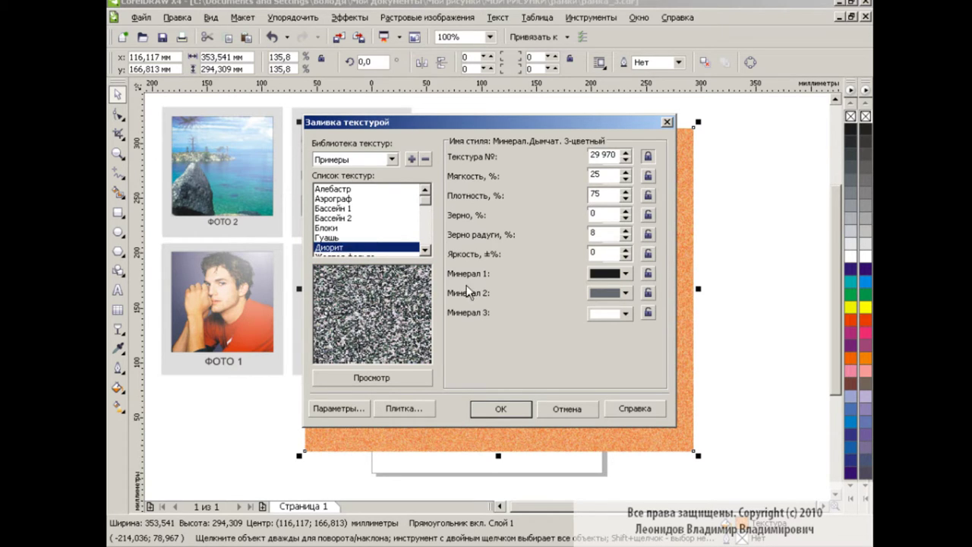
left_click(568, 409)
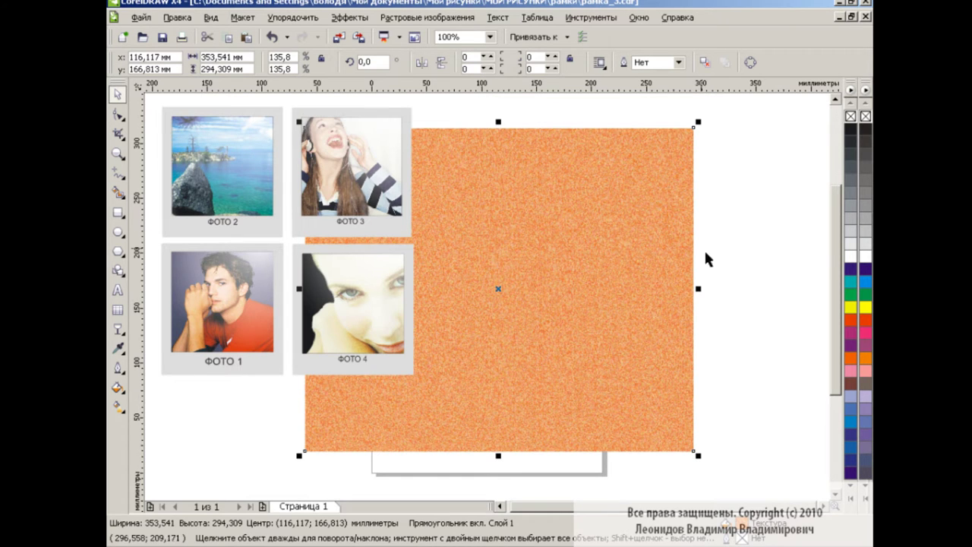
left_click(762, 298)
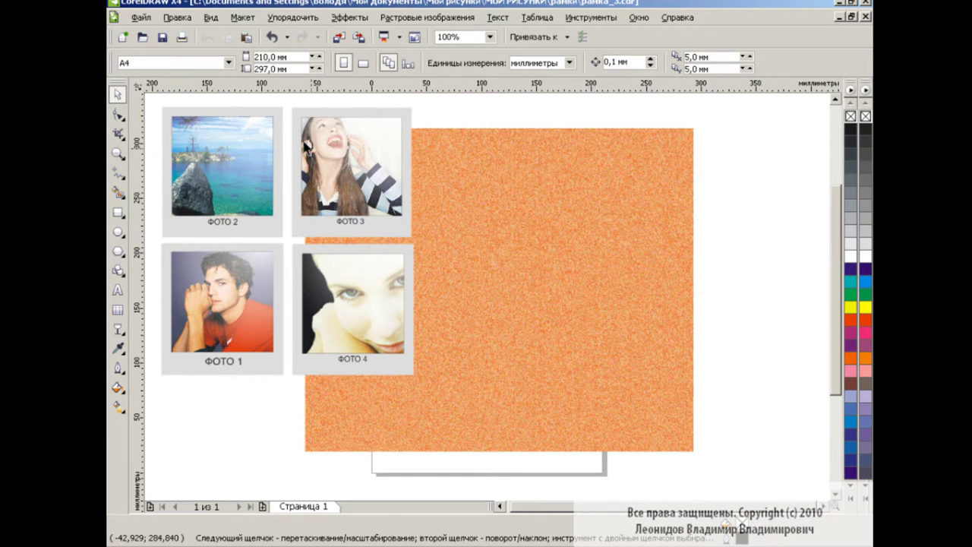
Place the ФОТО 3 and ФОТО 4 frames side by side on the orange background, each tilted.
left_click_drag(364, 186, 603, 346)
left_click(593, 335)
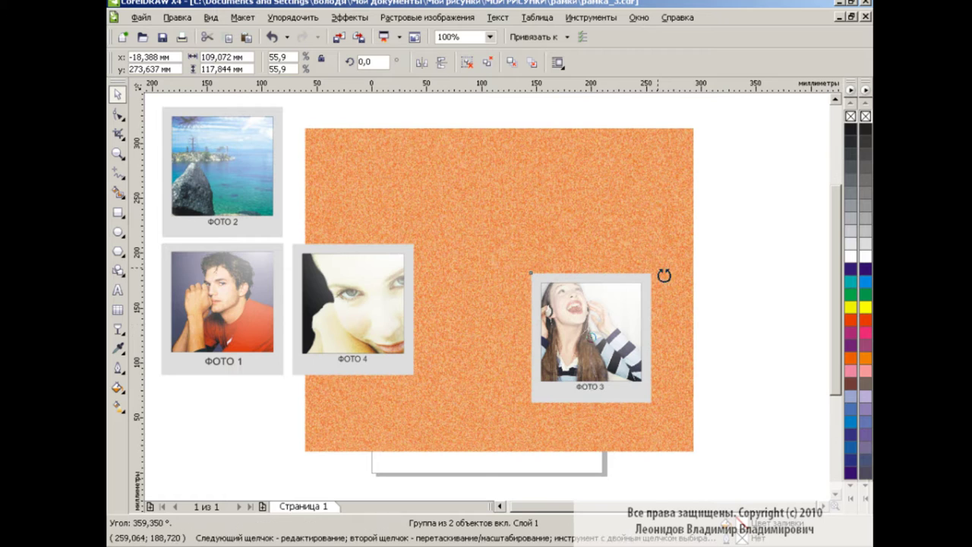
left_click_drag(672, 297, 714, 275)
left_click_drag(381, 296, 498, 342)
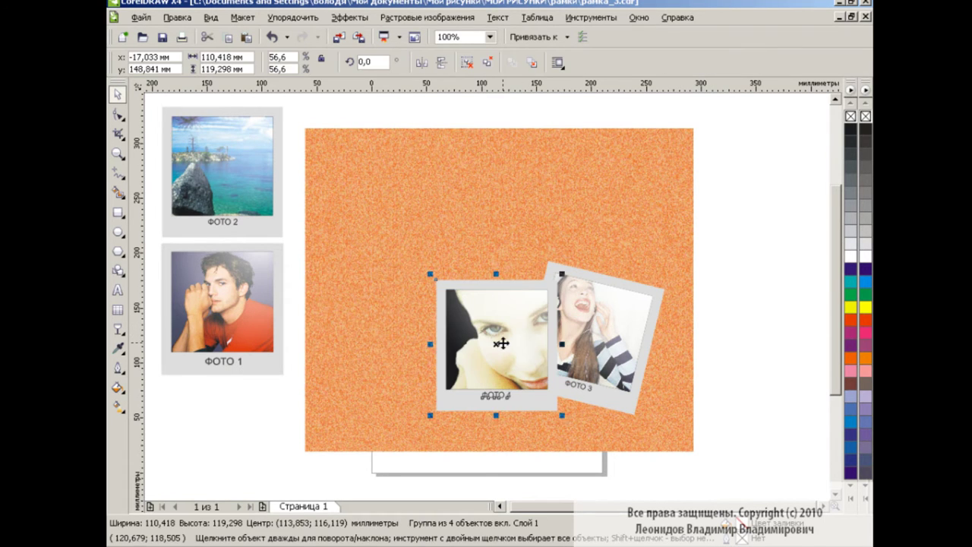
left_click(498, 343)
left_click_drag(560, 276, 537, 261)
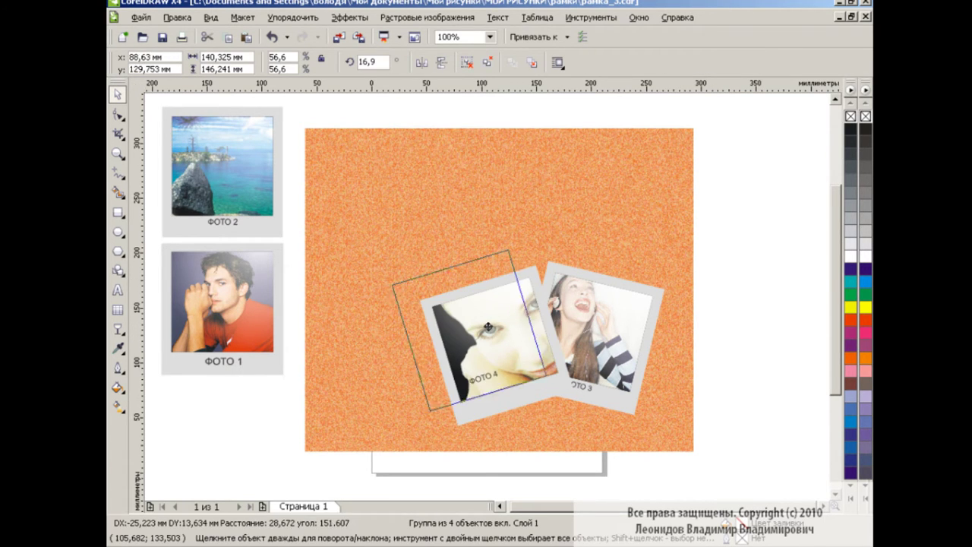
left_click_drag(518, 341, 461, 335)
Move ФОТО 2 to the top of the background, tilt it 7 degrees and enlarge it to 83.5%.
mouse_move(233, 177)
left_mouse_down()
mouse_move(380, 226)
mouse_move(380, 327)
mouse_move(439, 205)
mouse_move(432, 213)
left_mouse_up()
left_click(431, 213)
left_click_drag(361, 278, 360, 300)
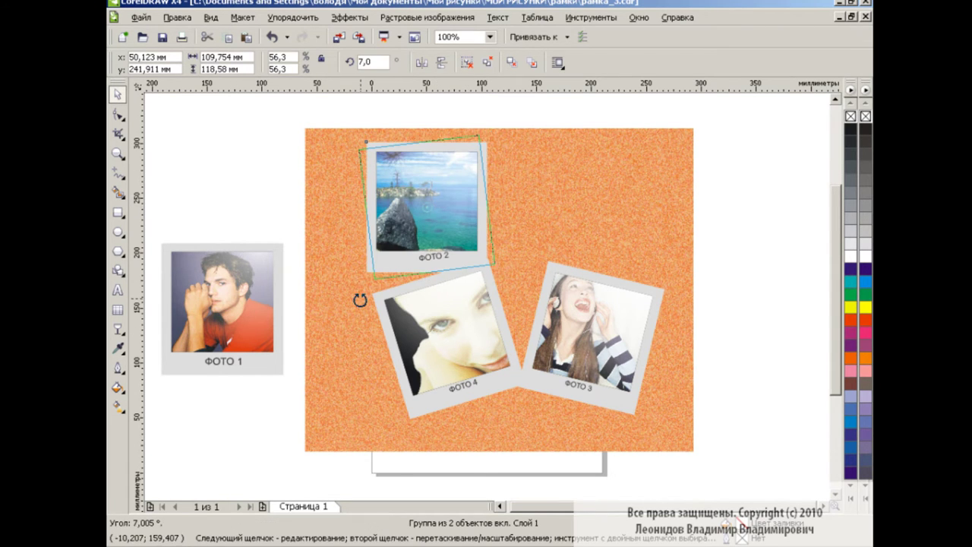
left_click(256, 161)
left_click(456, 227)
left_click_drag(507, 269, 546, 311)
left_click_drag(582, 351, 589, 361)
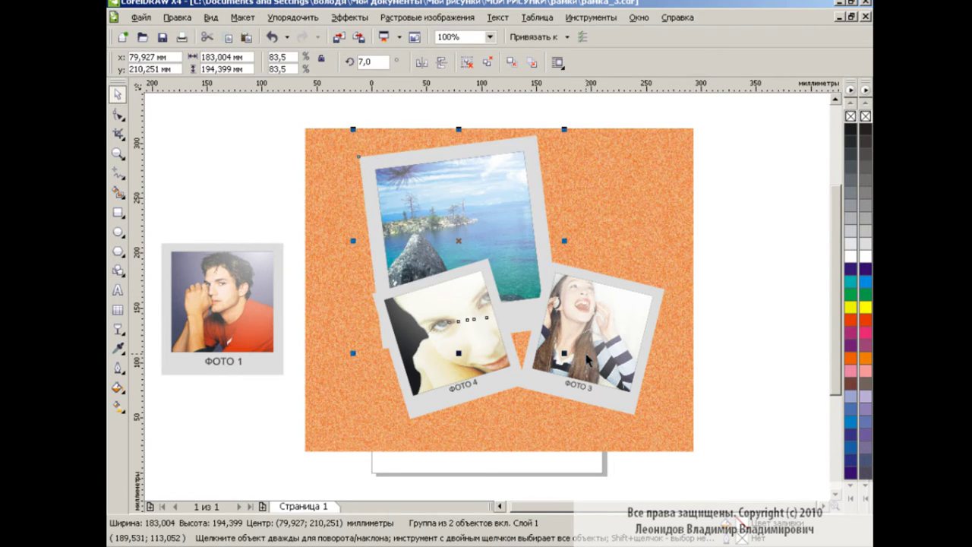
Place ФОТО 1 at the background's upper right, tilted about 26 degrees, and nudge the other frames.
left_click_drag(606, 328, 598, 342)
left_click_drag(473, 339, 436, 341)
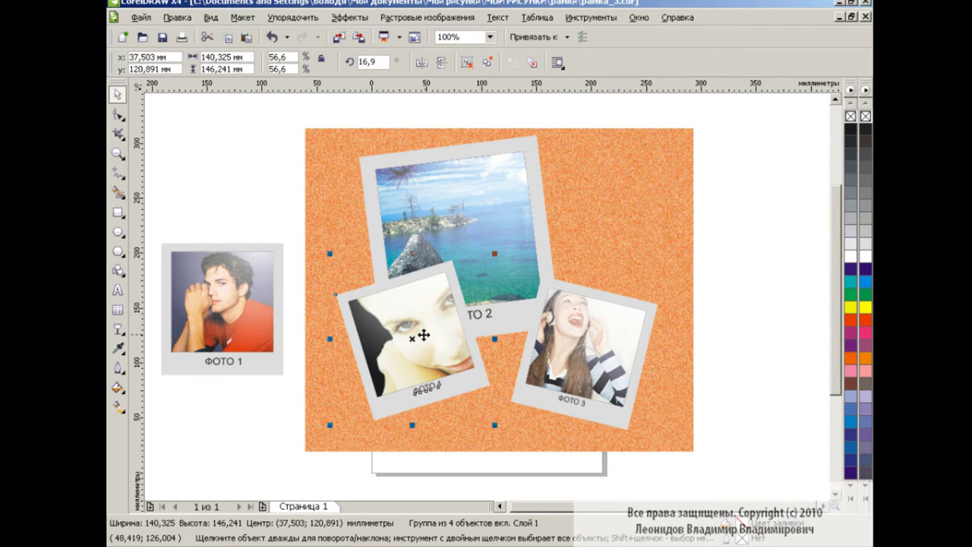
left_click(219, 307)
left_click_drag(219, 308, 592, 221)
left_click(593, 220)
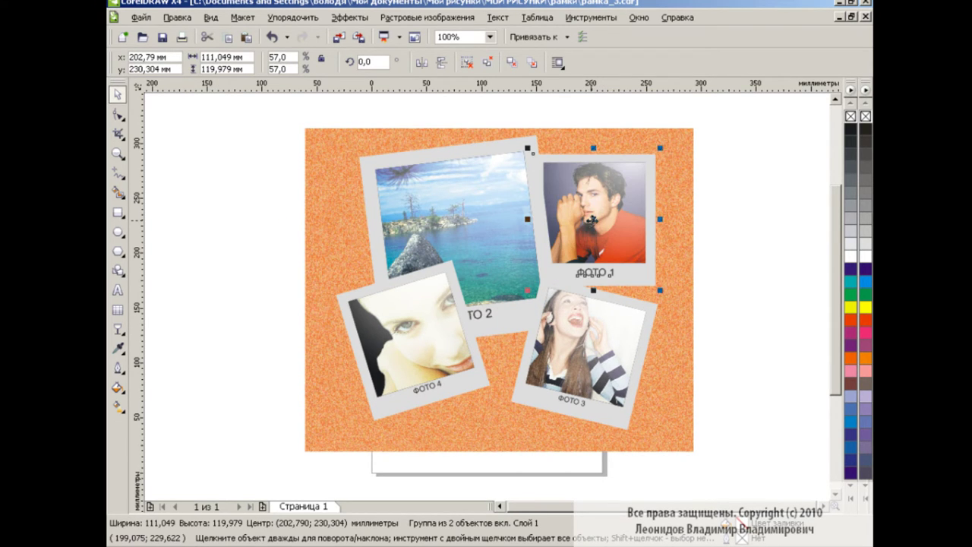
left_click_drag(529, 151, 488, 174)
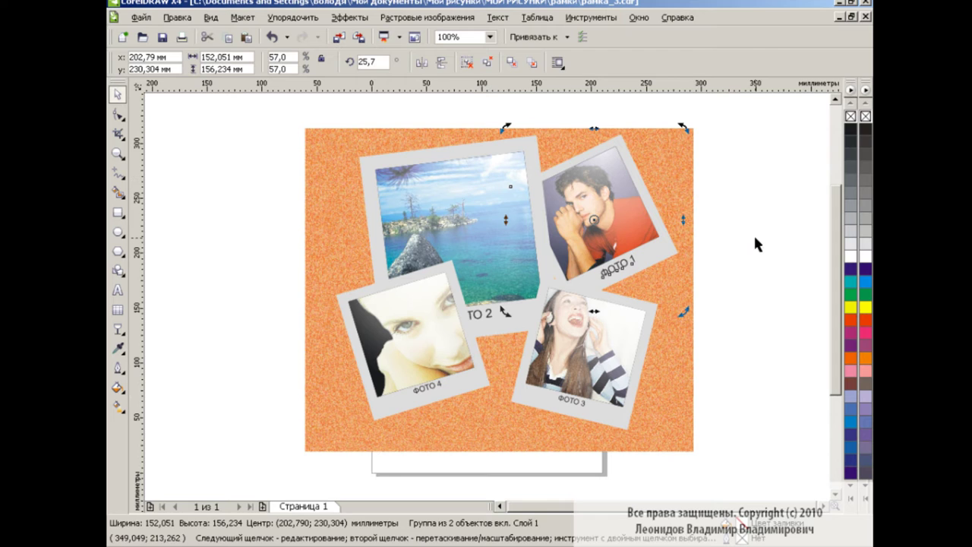
left_click_drag(501, 227, 459, 234)
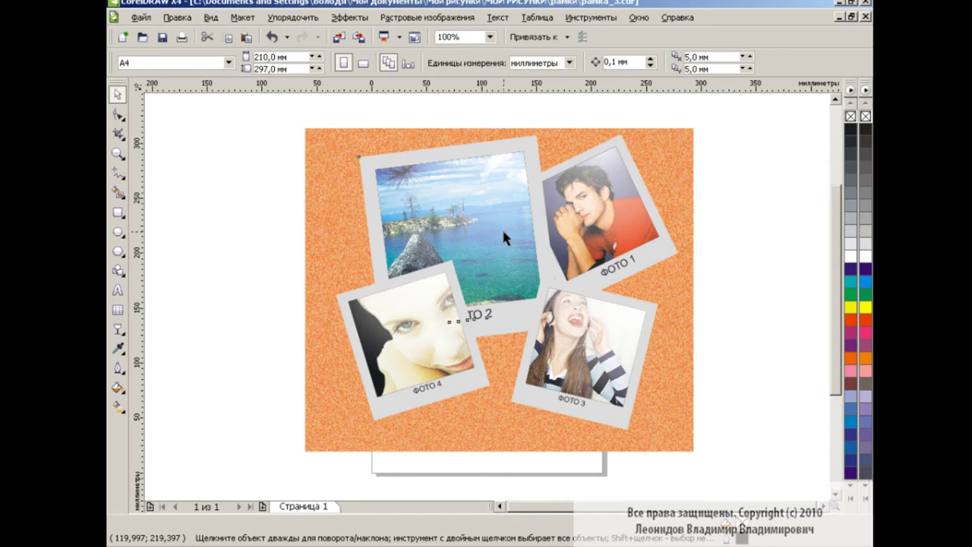
left_click(749, 253)
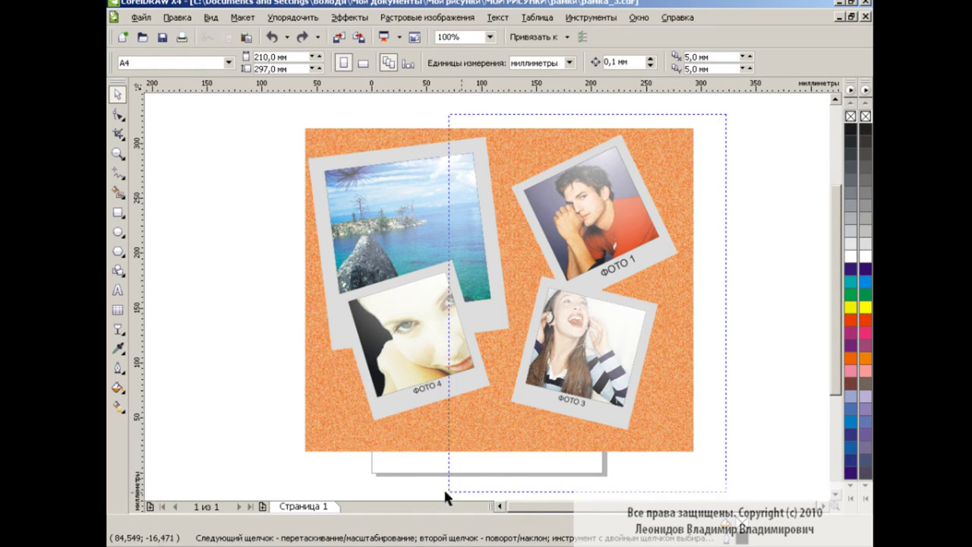
Select the whole collage and shift it to the left.
left_click_drag(726, 114, 265, 480)
mouse_move(479, 319)
left_mouse_down()
mouse_move(401, 286)
mouse_move(312, 286)
left_mouse_up()
left_click(609, 284)
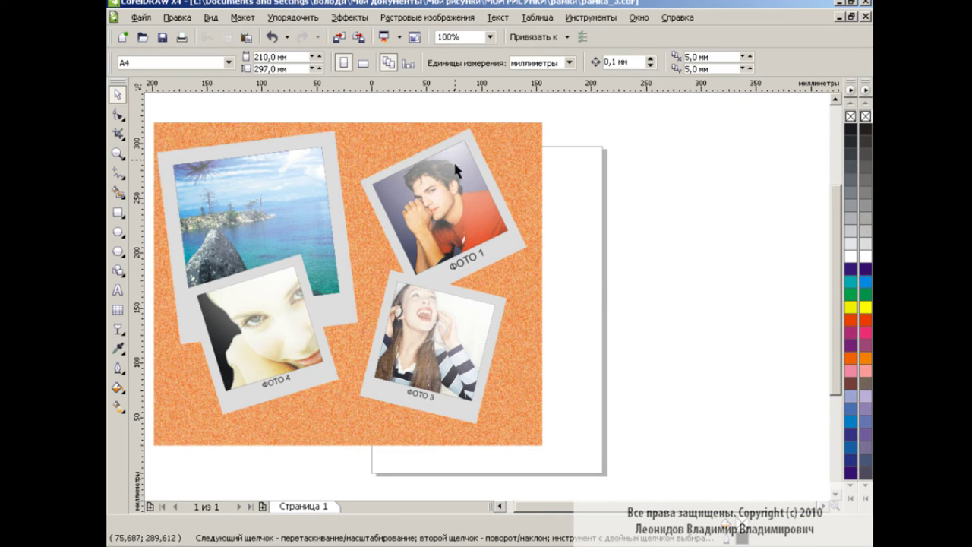
Delete the glossy overlay on the ФОТО 1 photo and move the whole collage right over the page.
left_click(460, 201)
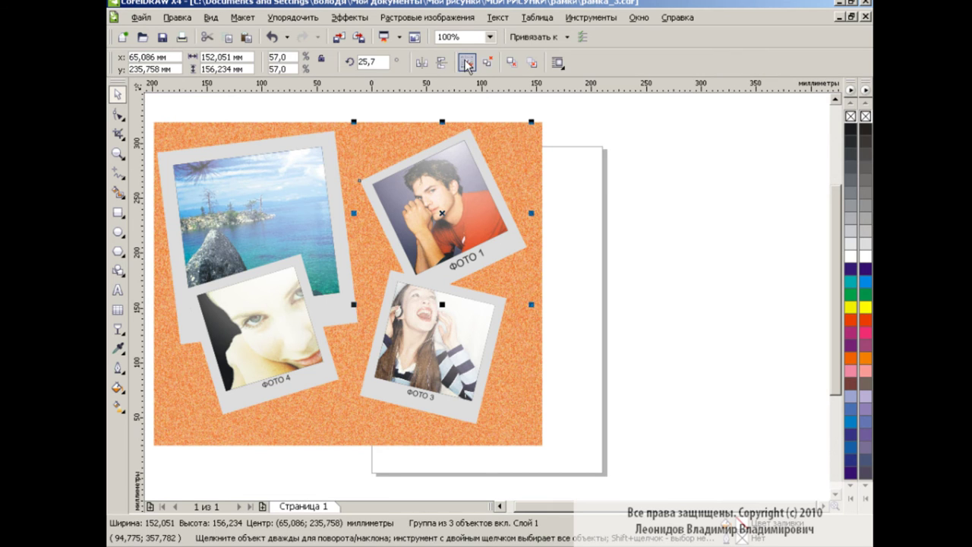
key("Escape")
left_click(463, 182)
left_click(582, 190)
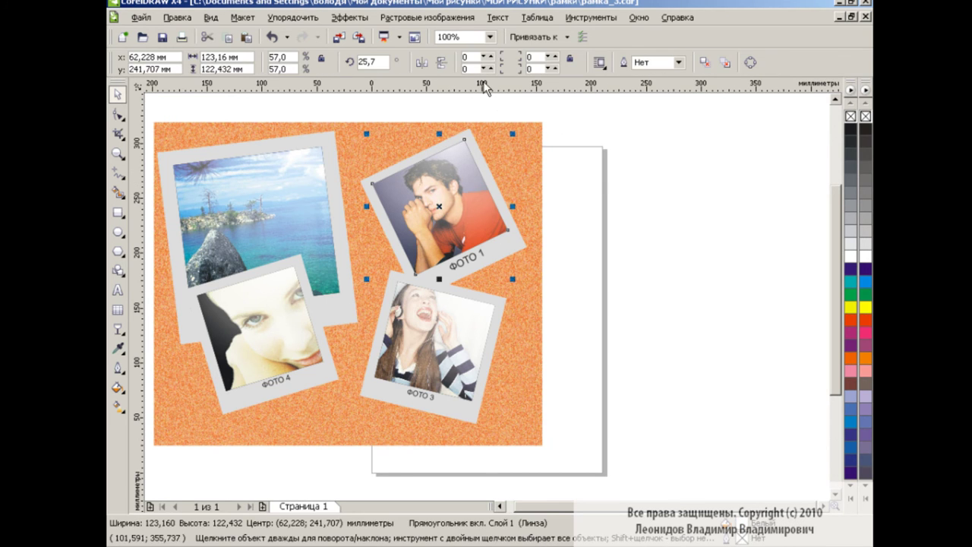
left_click(590, 212)
key("Delete")
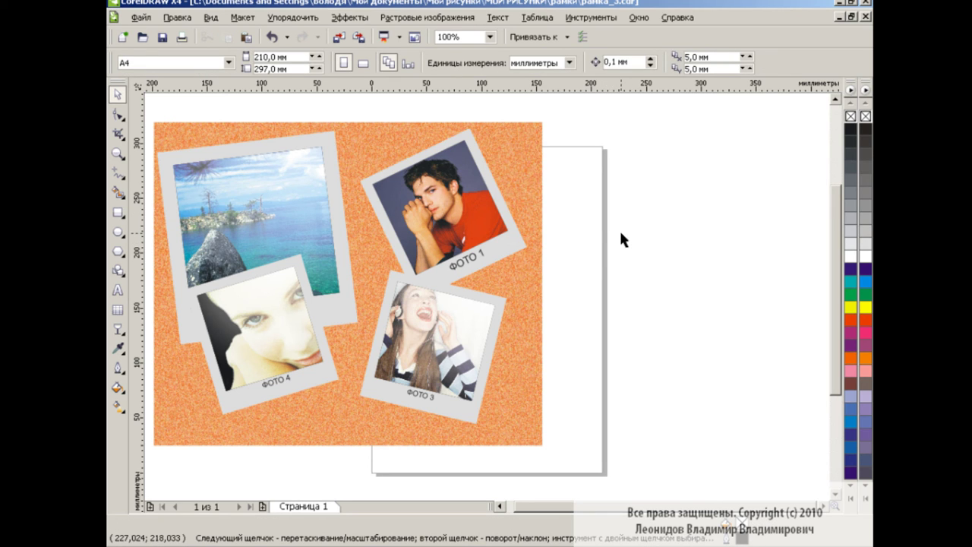
left_click_drag(582, 127, 187, 446)
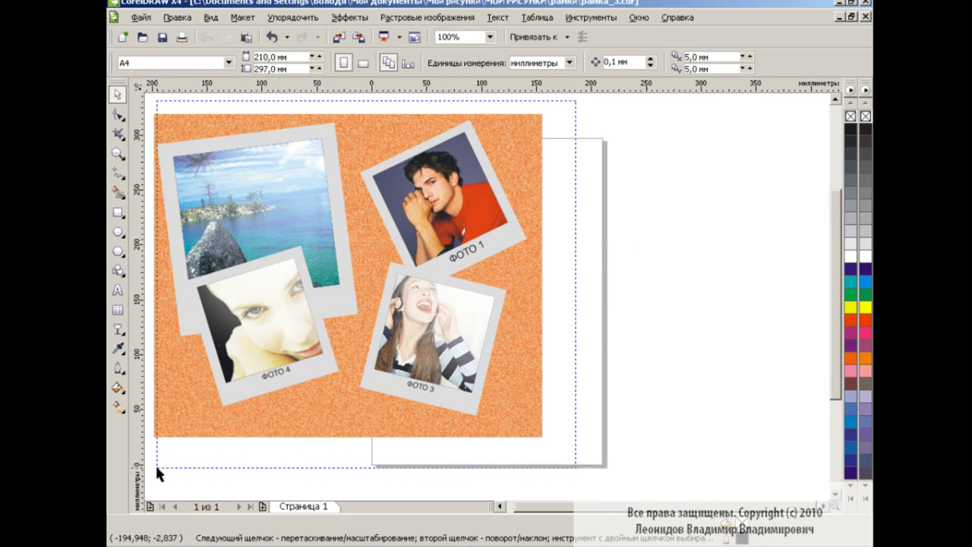
left_click_drag(415, 283, 468, 286)
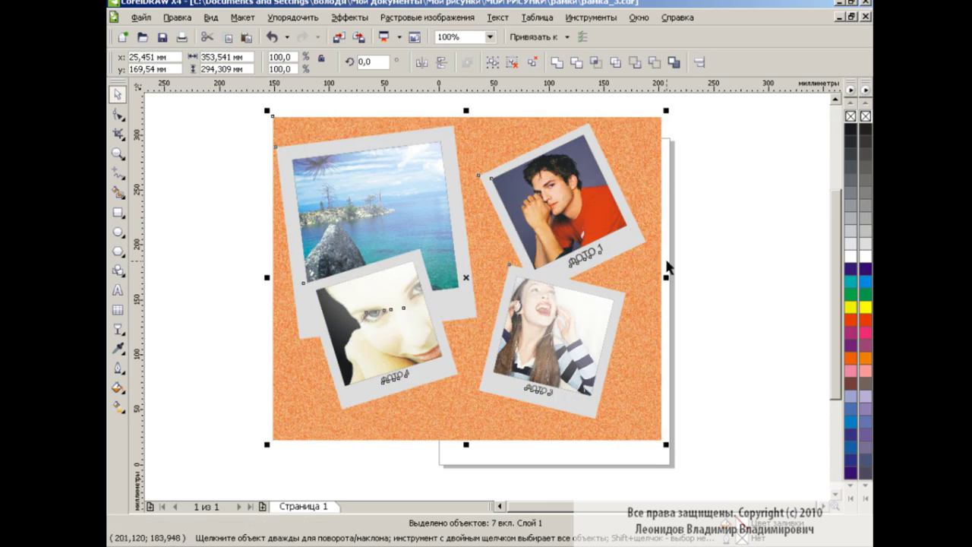